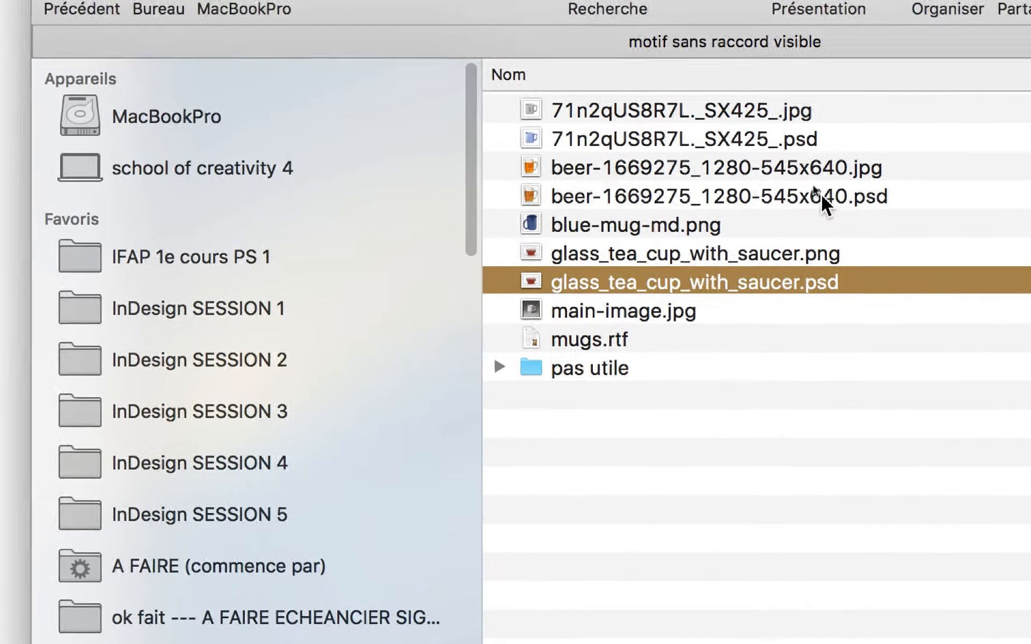
Add beer-1669275_1280-545x640.psd and 71n2qUS8R7L._SX425_.psd to the selection with glass_tea_cup_with_saucer.psd and open all three in Photoshop
{"action": "left_click", "coordinate": [817, 183], "text": "super"}
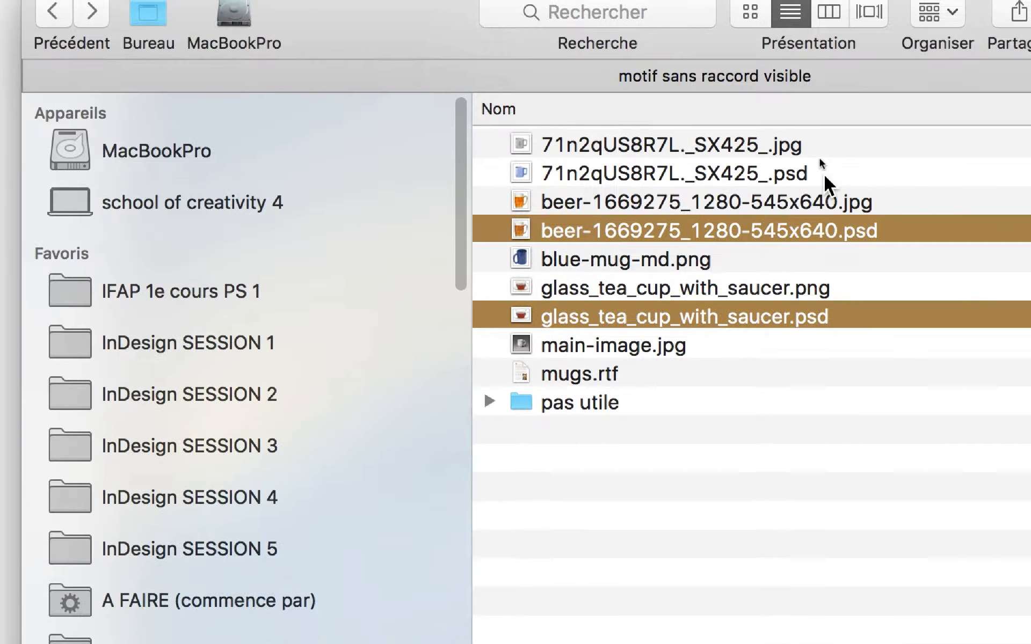
{"action": "left_click", "coordinate": [824, 173], "text": "super"}
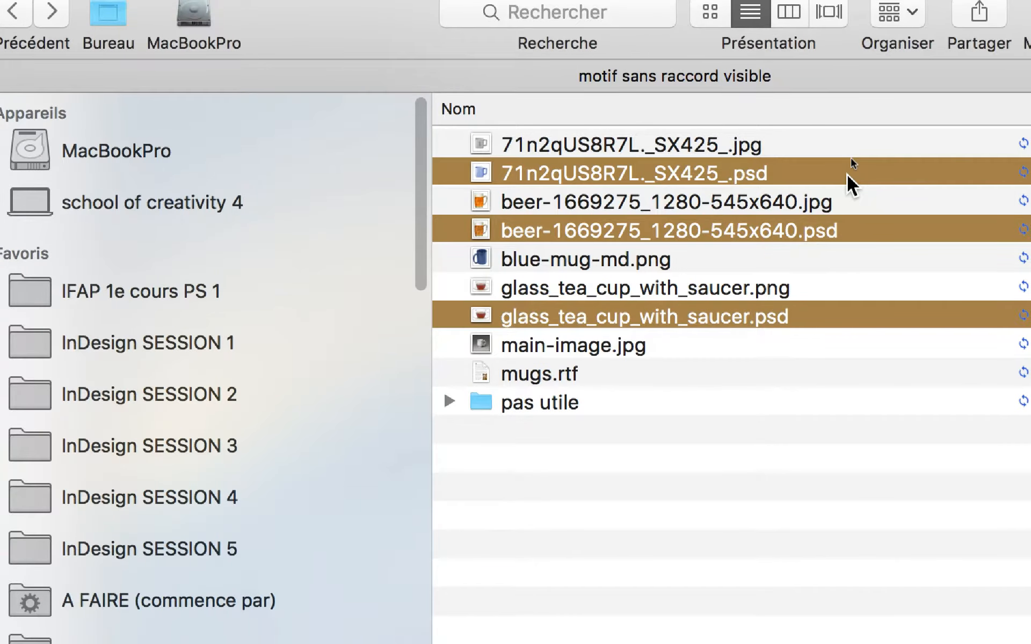
{"action": "double_click", "coordinate": [828, 174]}
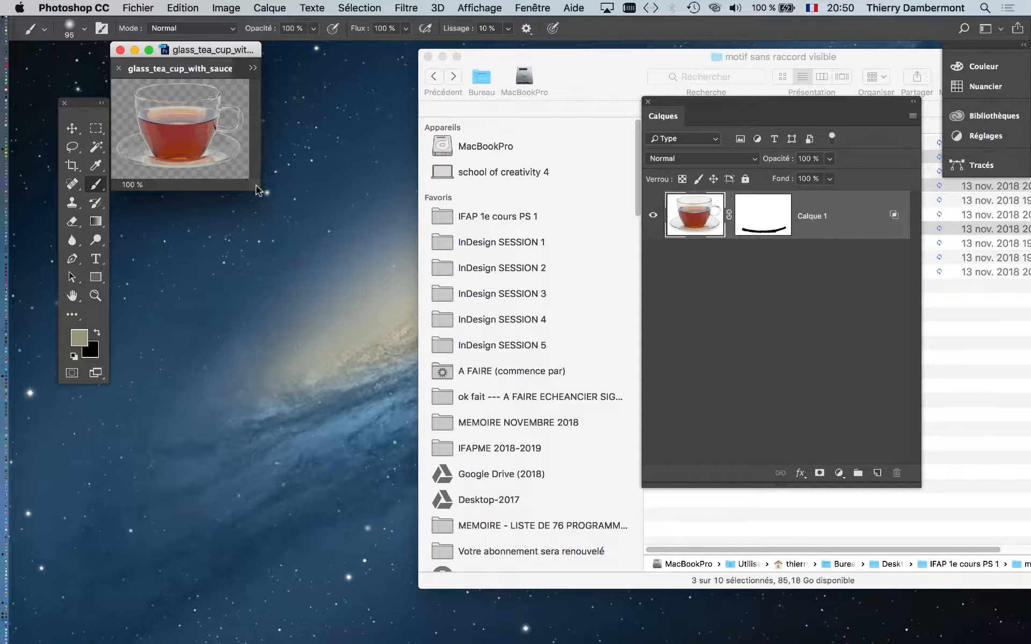
Enlarge the document window and view each open document in turn, ending on glass_tea_cup_with_saucer.psd
{"action": "left_click_drag", "start_coordinate": [262, 192], "coordinate": [846, 570]}
{"action": "left_click", "coordinate": [163, 70]}
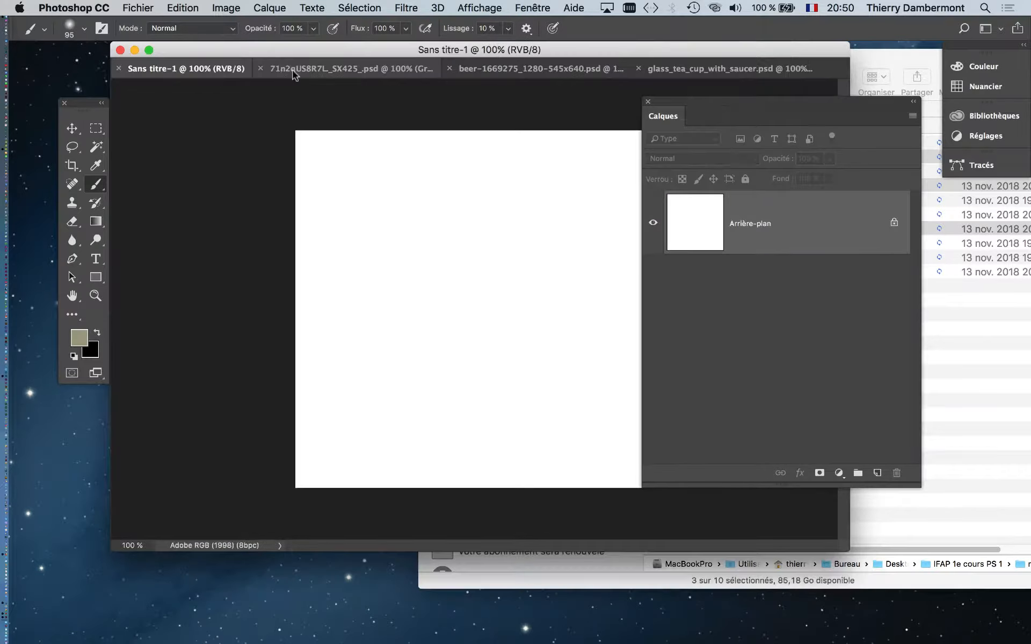
{"action": "left_click", "coordinate": [320, 69]}
{"action": "left_click", "coordinate": [482, 69]}
{"action": "left_click", "coordinate": [721, 69]}
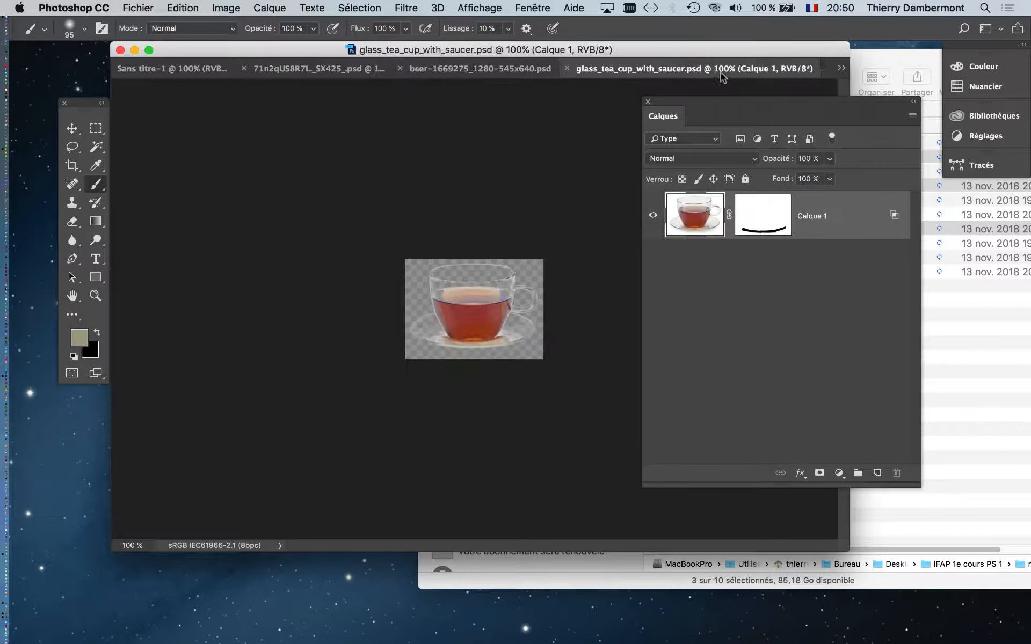
Clear the workspace by closing the Layers panel and the Finder window, and reposition the document window
{"action": "left_click", "coordinate": [648, 102]}
{"action": "left_click", "coordinate": [893, 349]}
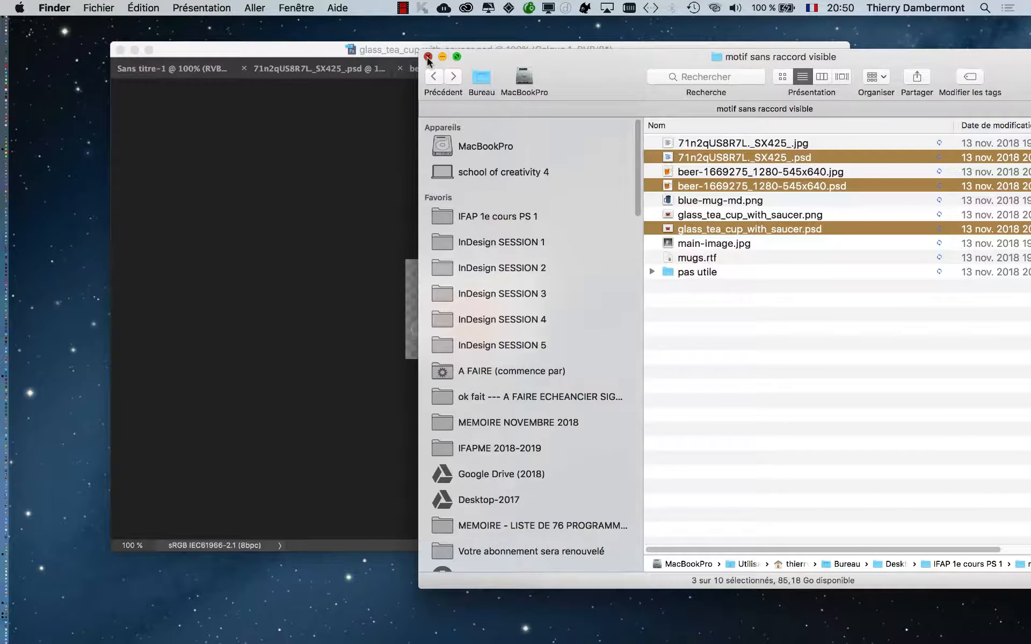
{"action": "left_click", "coordinate": [428, 57]}
{"action": "left_click_drag", "start_coordinate": [413, 51], "coordinate": [443, 79]}
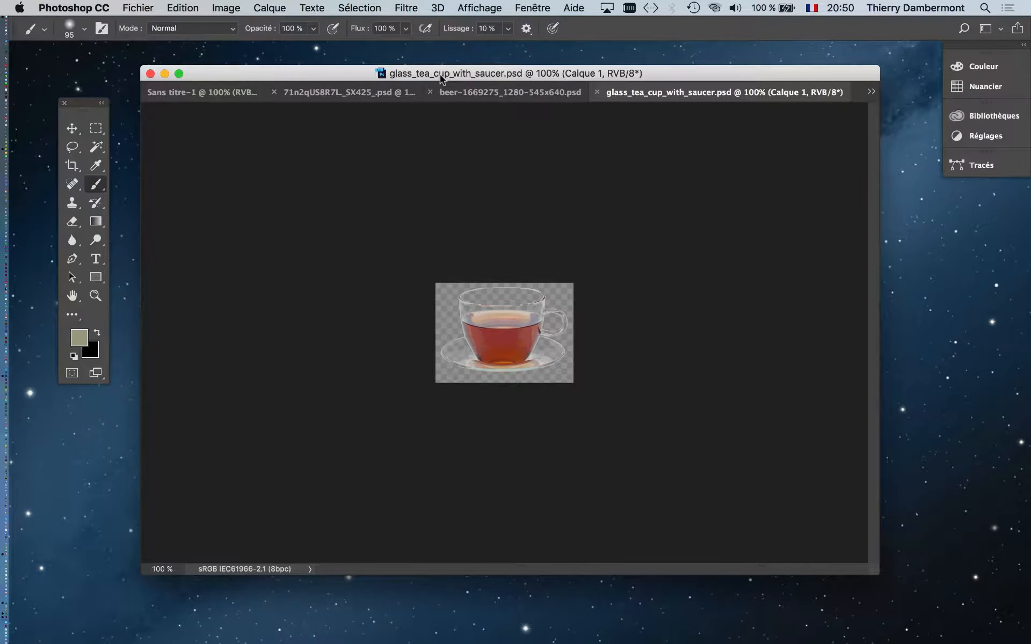
{"action": "key", "text": "f"}
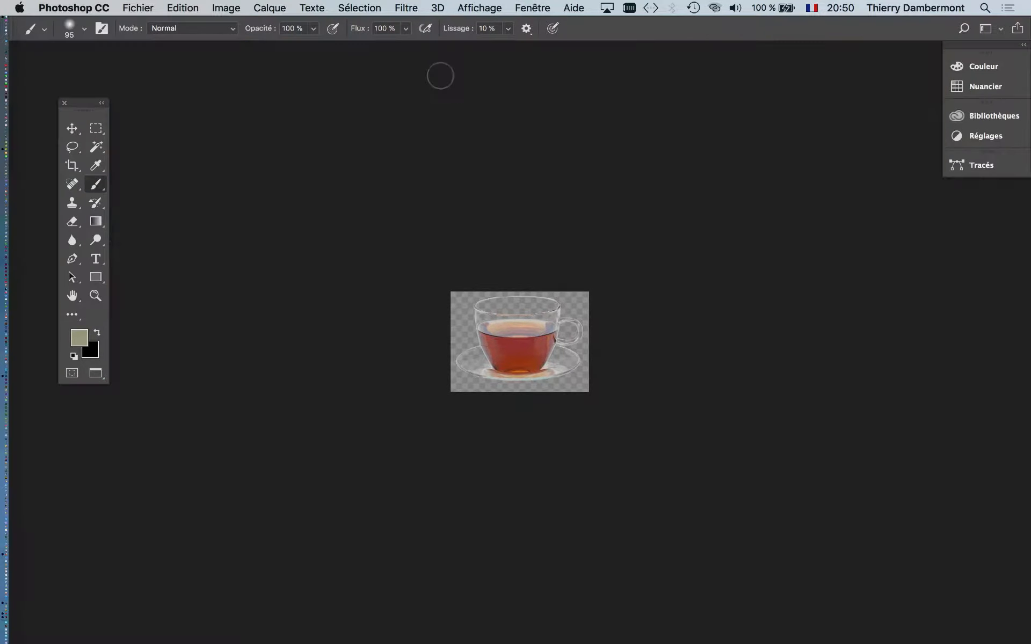
{"action": "key", "text": "f"}
{"action": "key", "text": "f"}
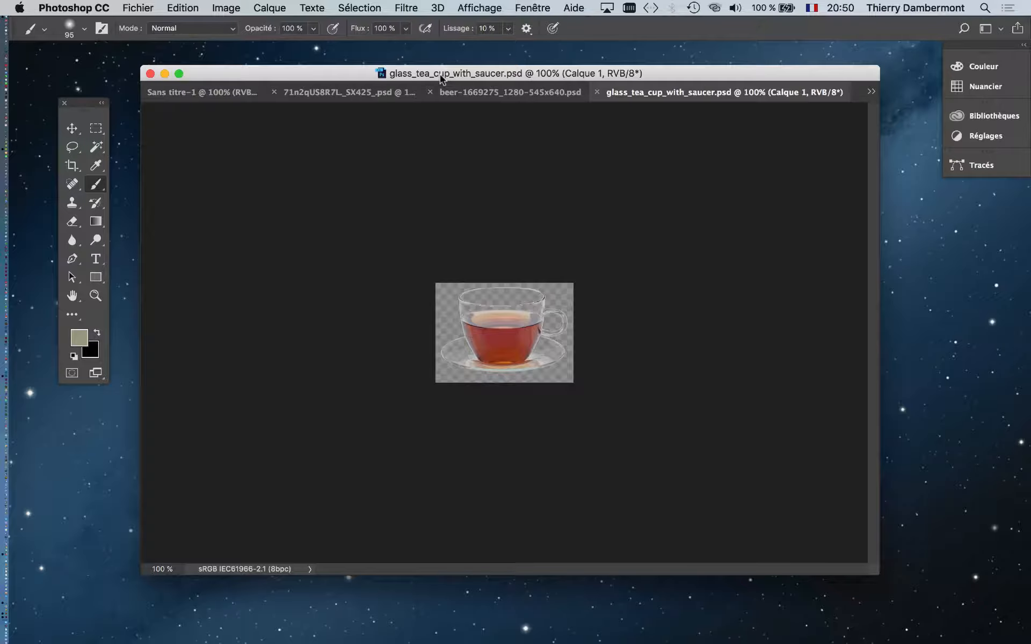
Arrange the four open documents side by side with the 4 vignettes layout
{"action": "left_click_drag", "start_coordinate": [440, 78], "coordinate": [450, 96]}
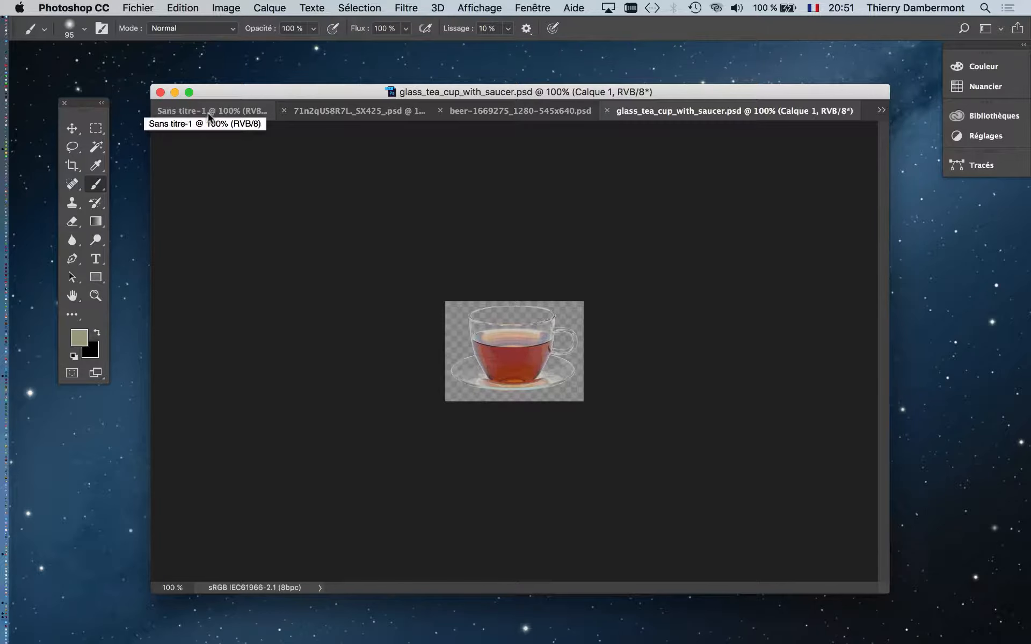
{"action": "left_click", "coordinate": [523, 8]}
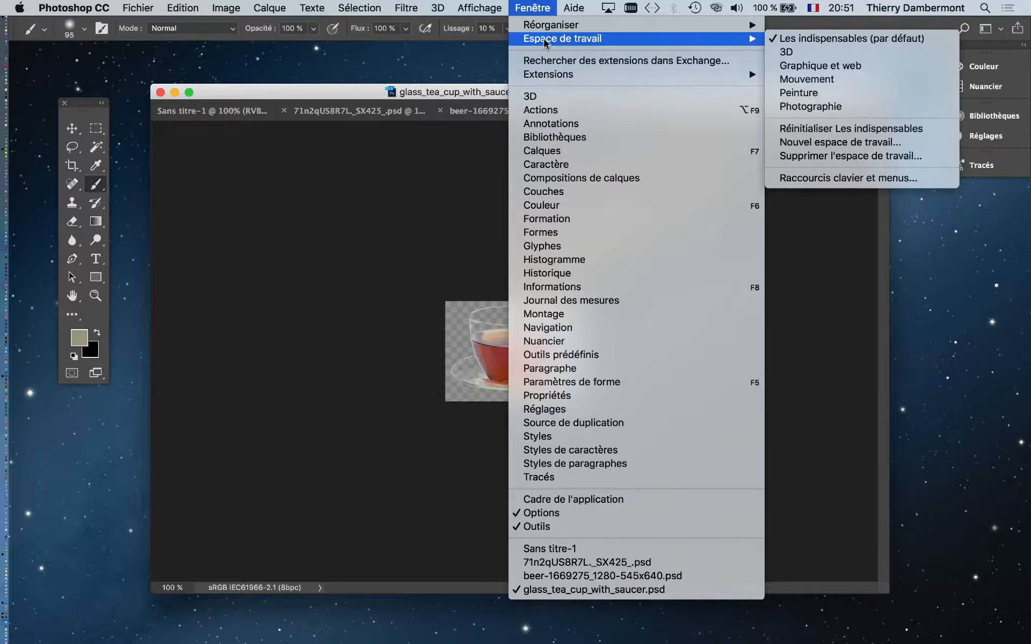
{"action": "mouse_move", "coordinate": [546, 29]}
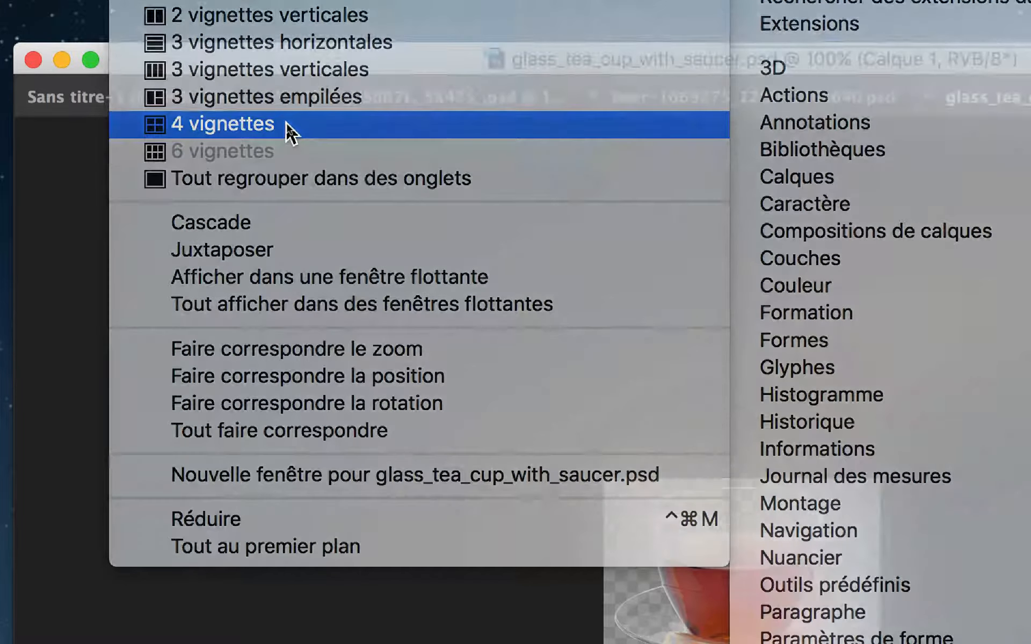
{"action": "left_click", "coordinate": [287, 126]}
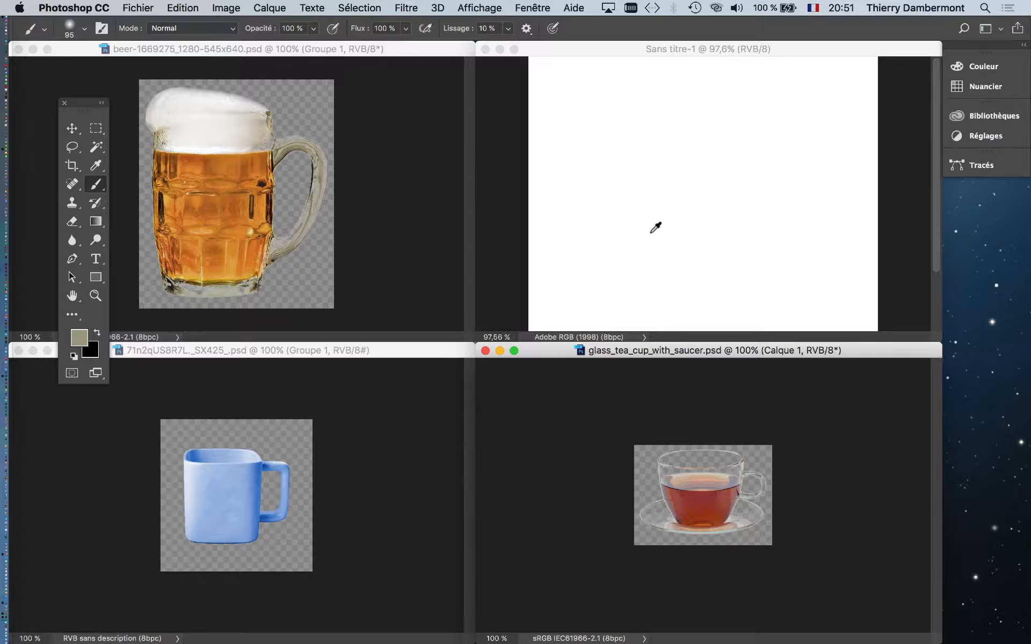
{"action": "scroll", "coordinate": [656, 228], "scroll_direction": "down", "scroll_amount": 2}
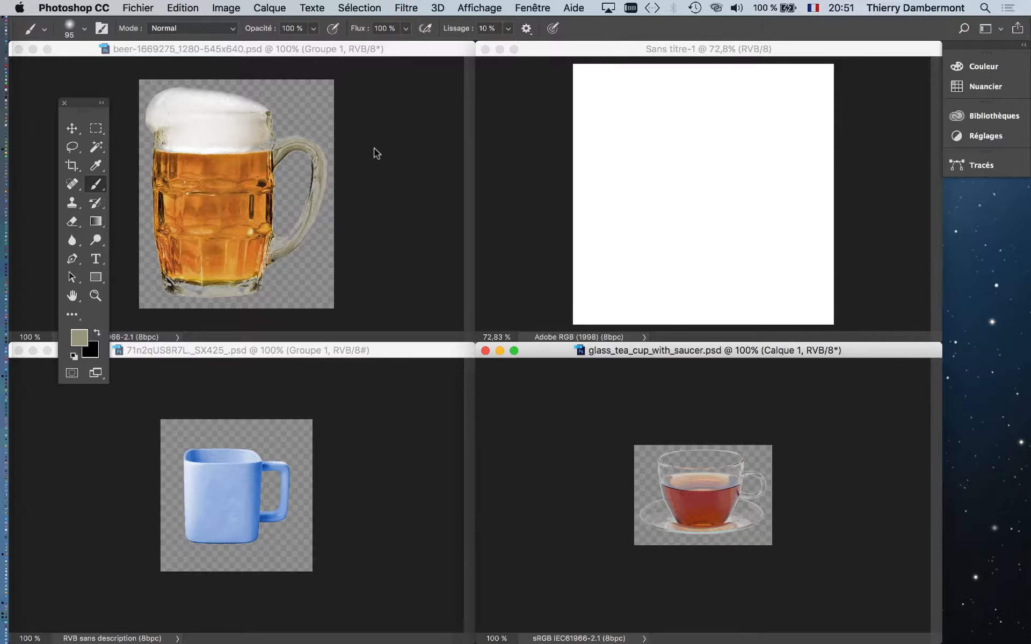
Make beer-1669275_1280-545x640.psd the active document and select the Move tool
{"action": "left_click", "coordinate": [222, 47]}
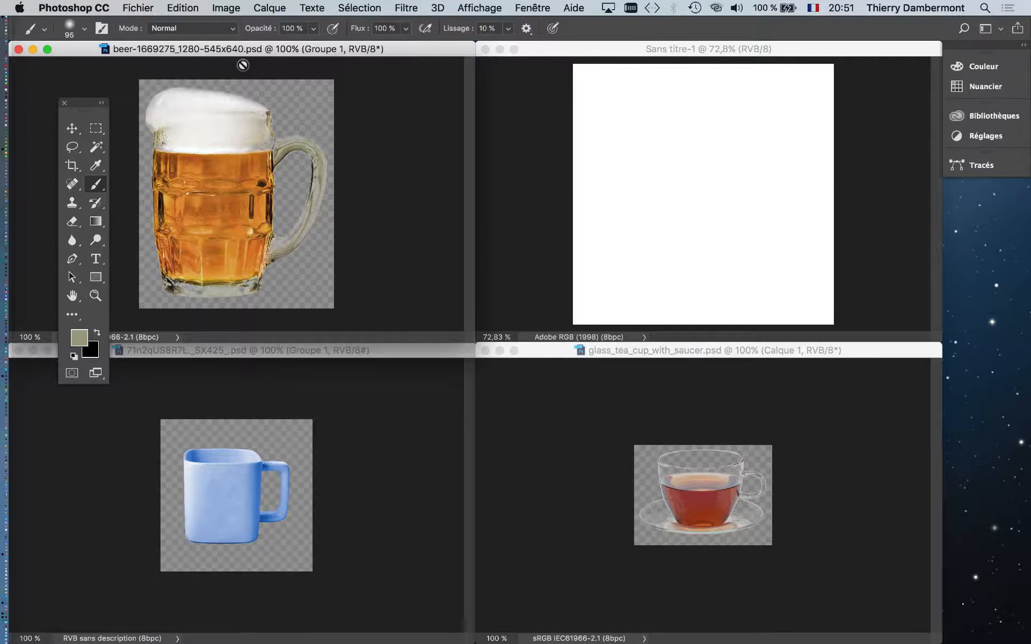
{"action": "mouse_move", "coordinate": [74, 134]}
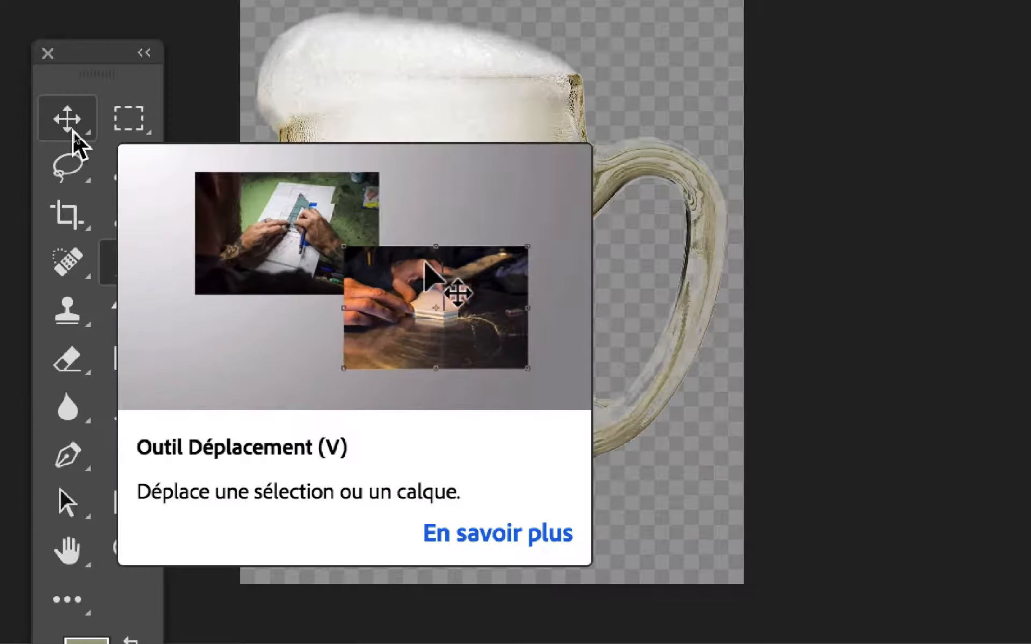
{"action": "right_click", "coordinate": [73, 131]}
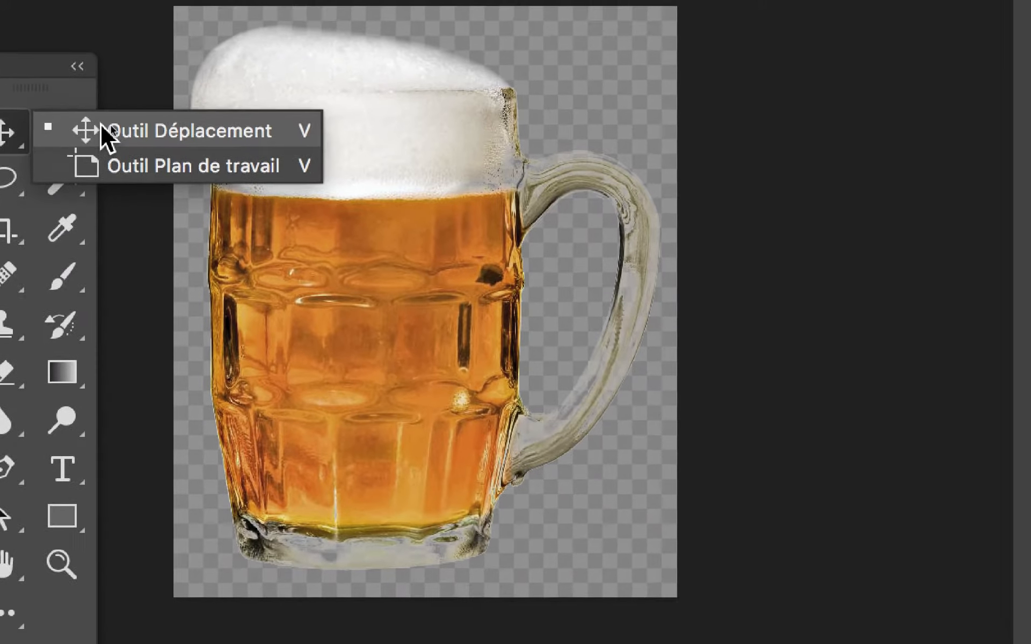
{"action": "left_click", "coordinate": [102, 131]}
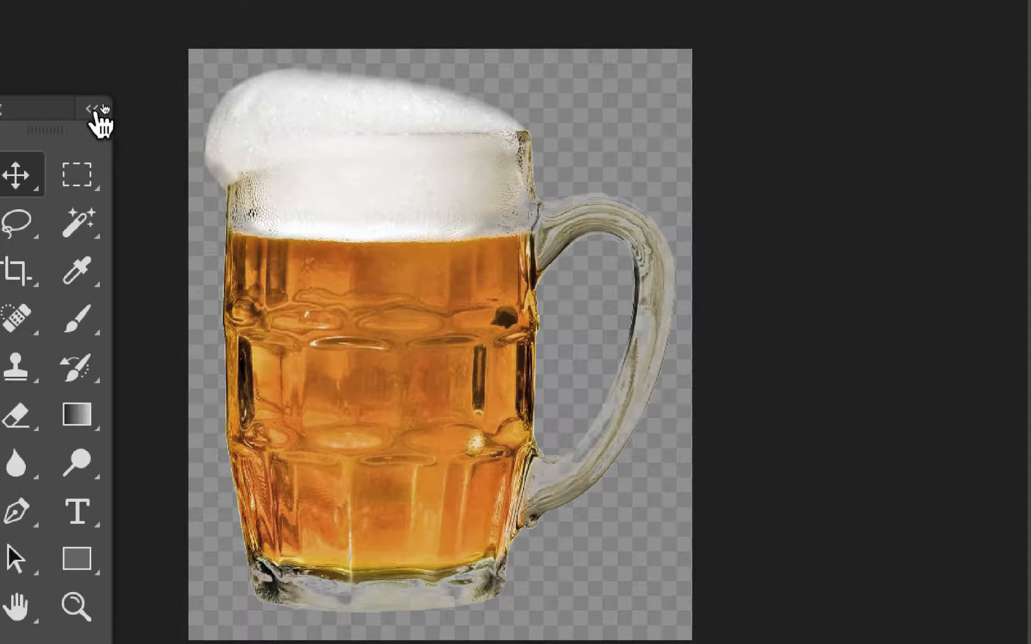
{"action": "left_click", "coordinate": [153, 57]}
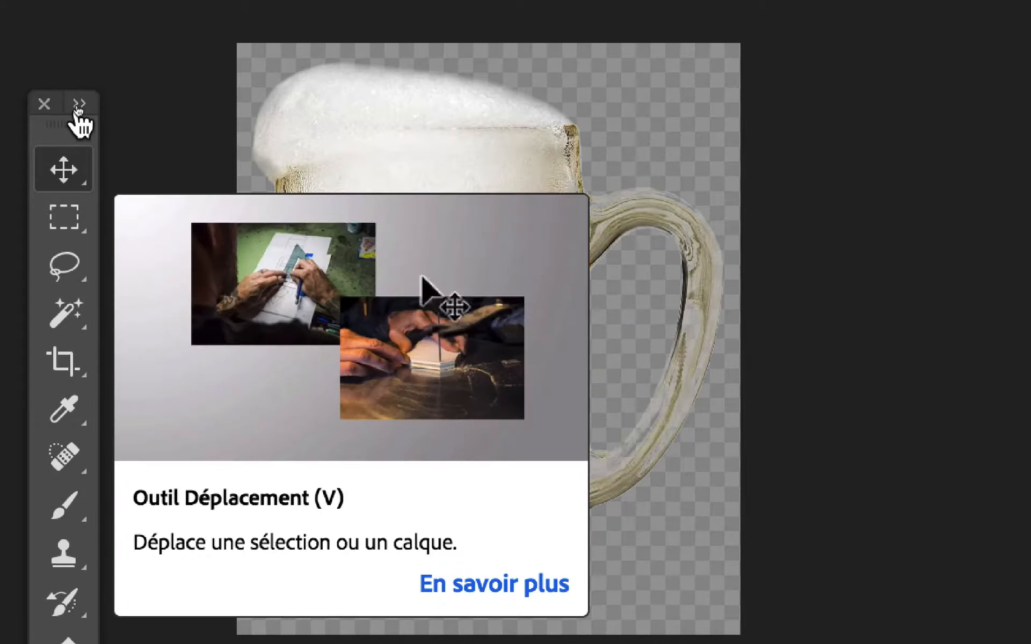
{"action": "left_click", "coordinate": [78, 105]}
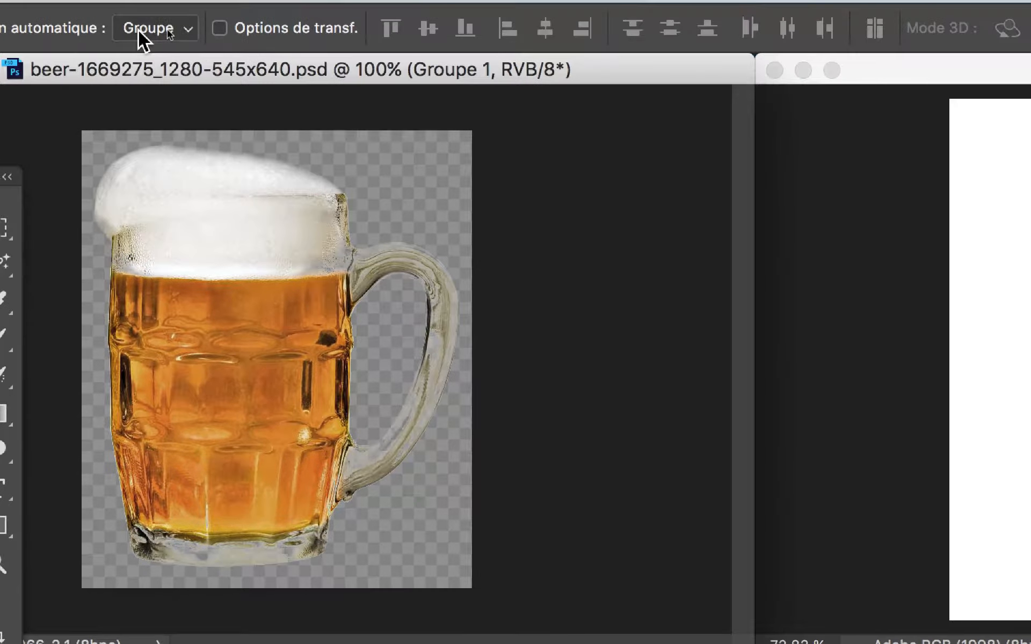
Try the Move tool's automatic selection with Calque and switched off, and restore it to enabled with Groupe
{"action": "left_click", "coordinate": [143, 28]}
{"action": "left_click", "coordinate": [143, 39]}
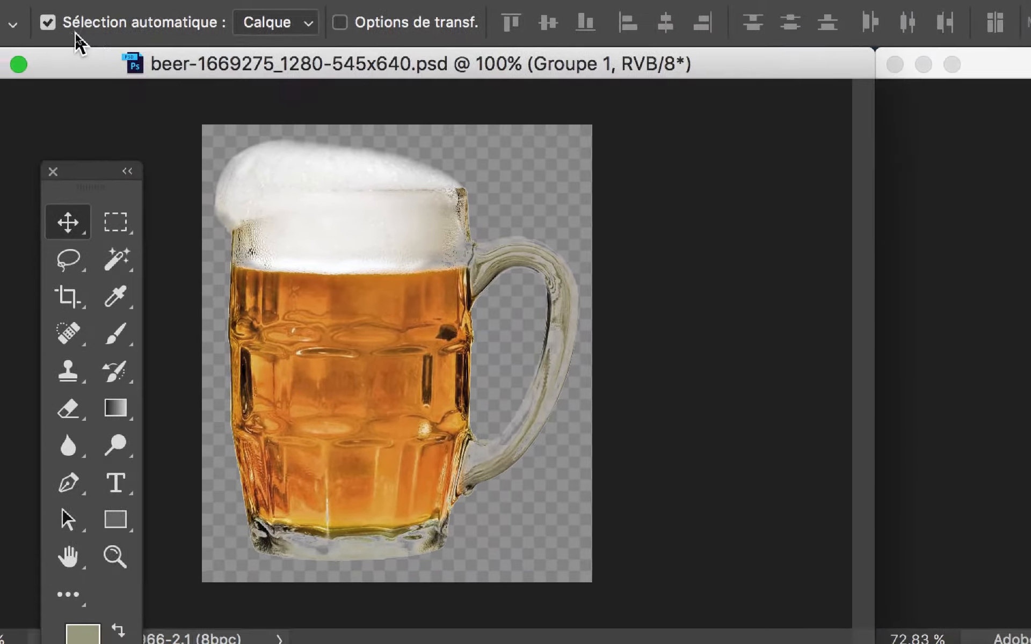
{"action": "left_click", "coordinate": [0, 20]}
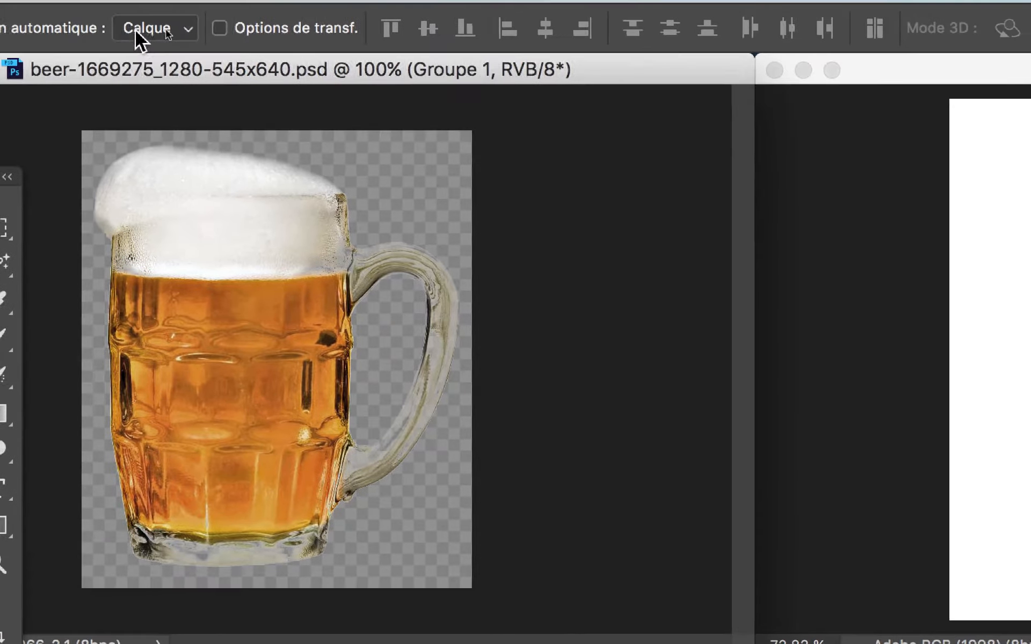
{"action": "left_click", "coordinate": [279, 25]}
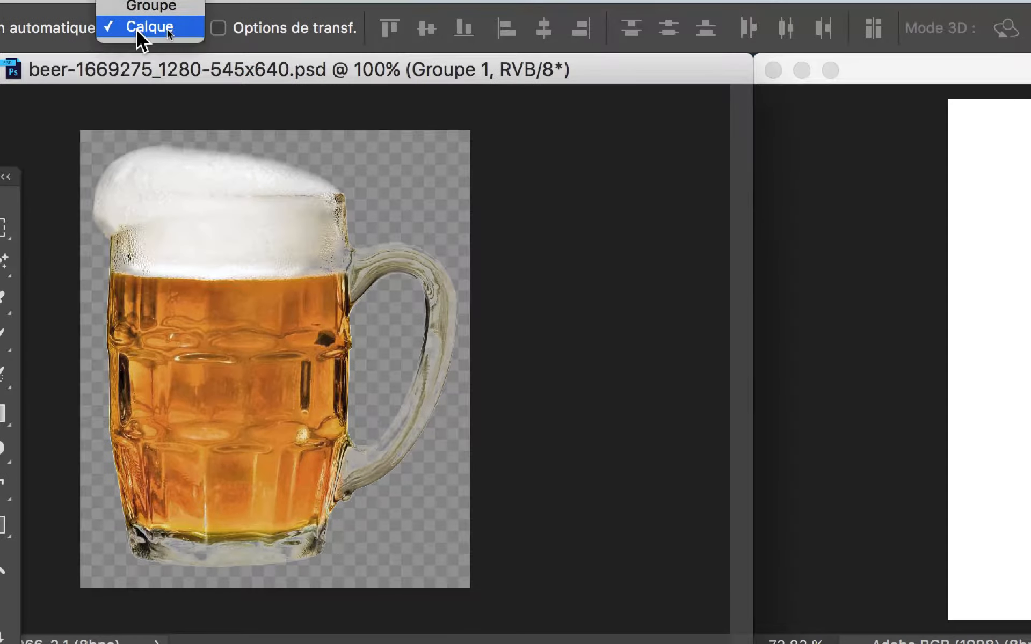
{"action": "left_click", "coordinate": [279, 4]}
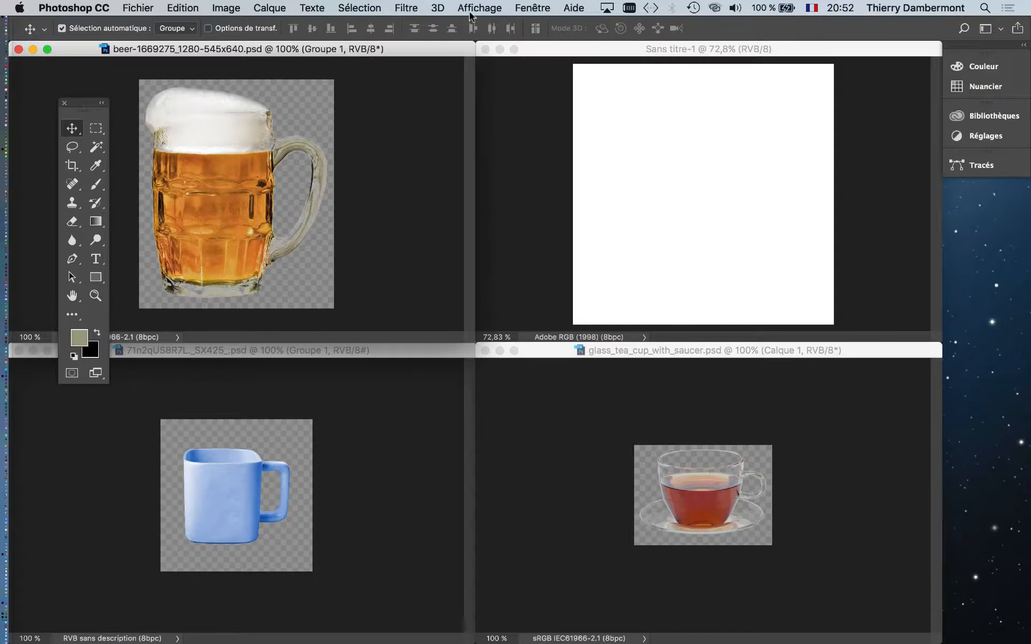
Show the Layers panel to examine how the beer mug's layers are grouped, and close it again
{"action": "left_click", "coordinate": [471, 12]}
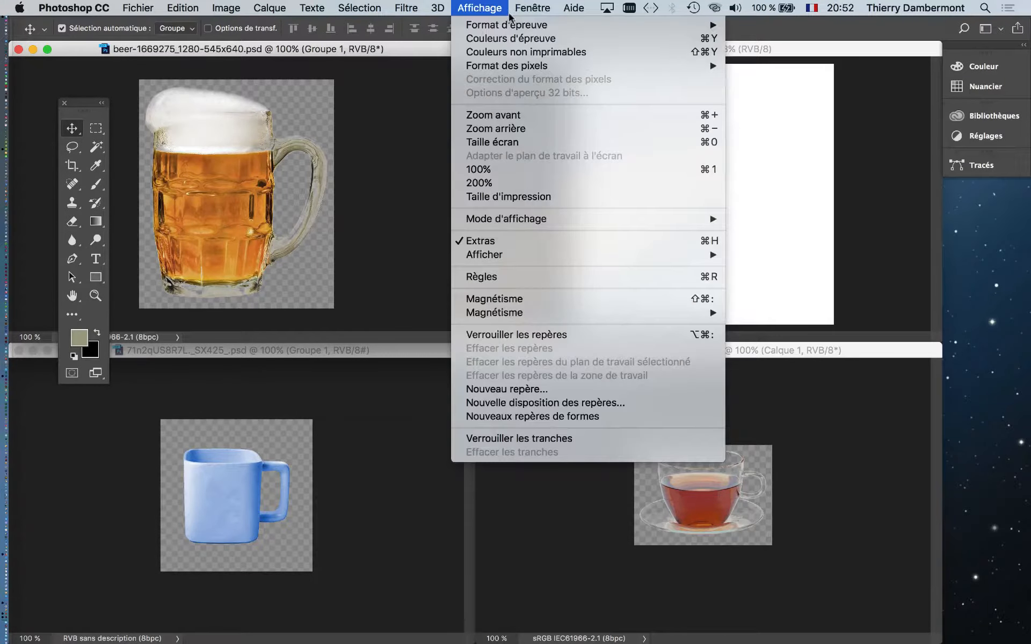
{"action": "left_click", "coordinate": [556, 151]}
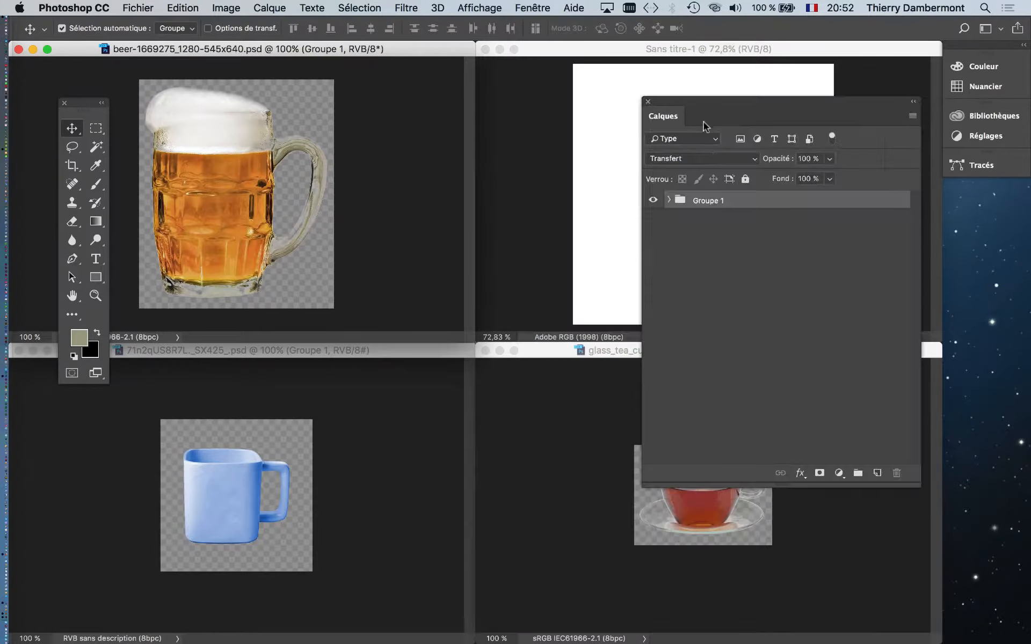
{"action": "left_click_drag", "start_coordinate": [693, 107], "coordinate": [429, 131]}
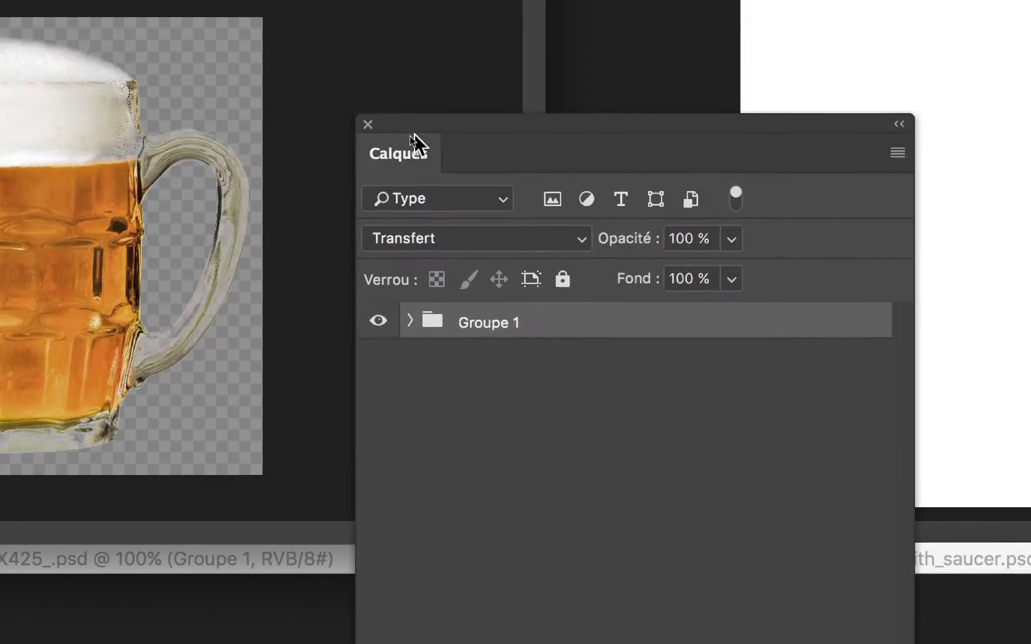
{"action": "left_click", "coordinate": [392, 131]}
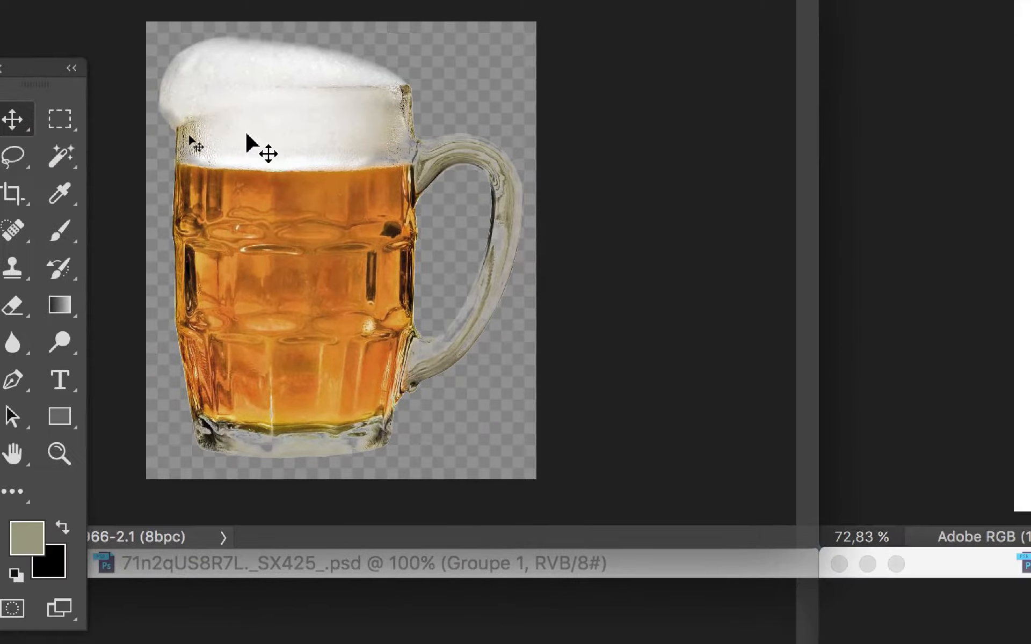
Copy the beer mug group into Sans titre-1 and show the Layers panel clear of the pasted mug
{"action": "left_click_drag", "start_coordinate": [189, 135], "coordinate": [651, 169]}
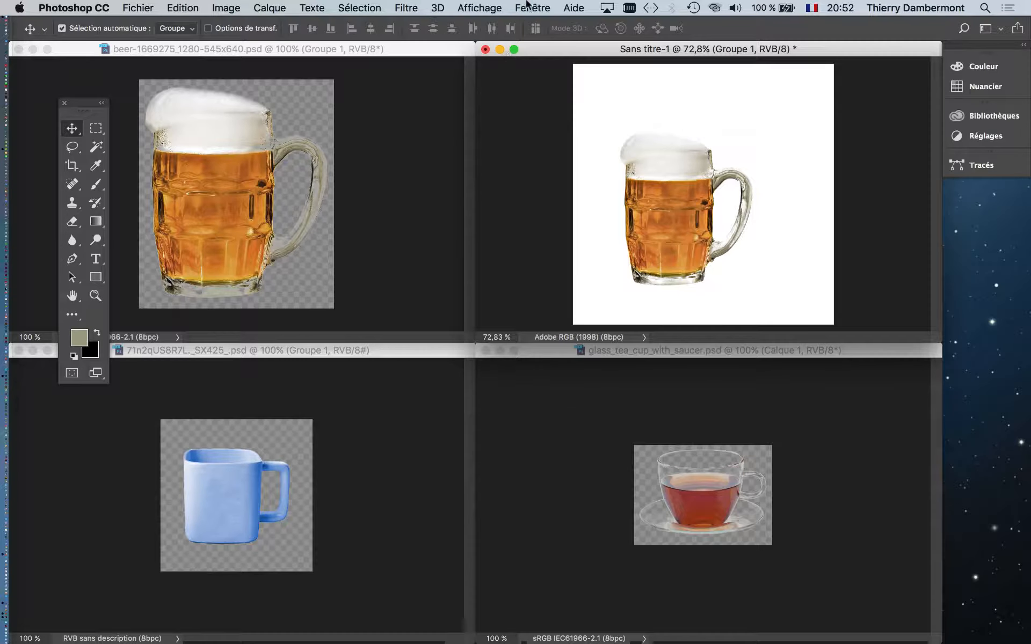
{"action": "left_click", "coordinate": [531, 7]}
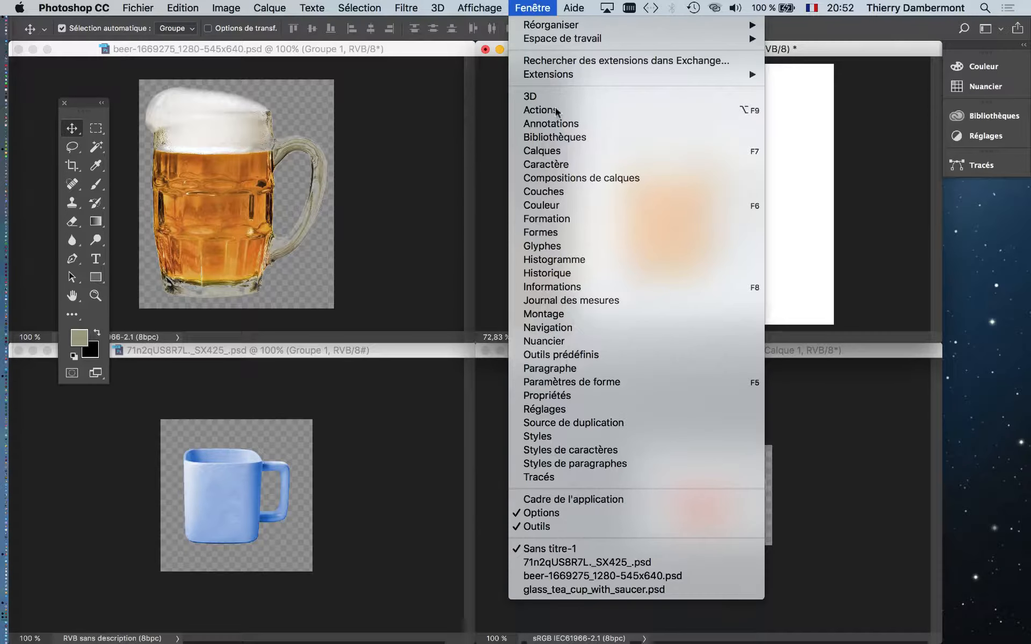
{"action": "left_click", "coordinate": [572, 152]}
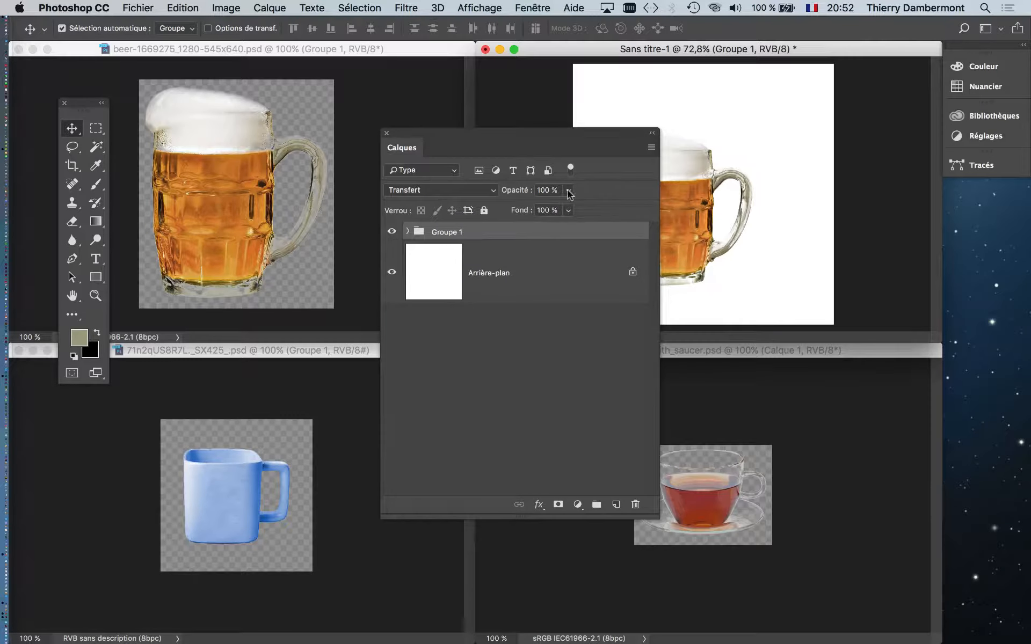
{"action": "left_click_drag", "start_coordinate": [553, 141], "coordinate": [510, 111]}
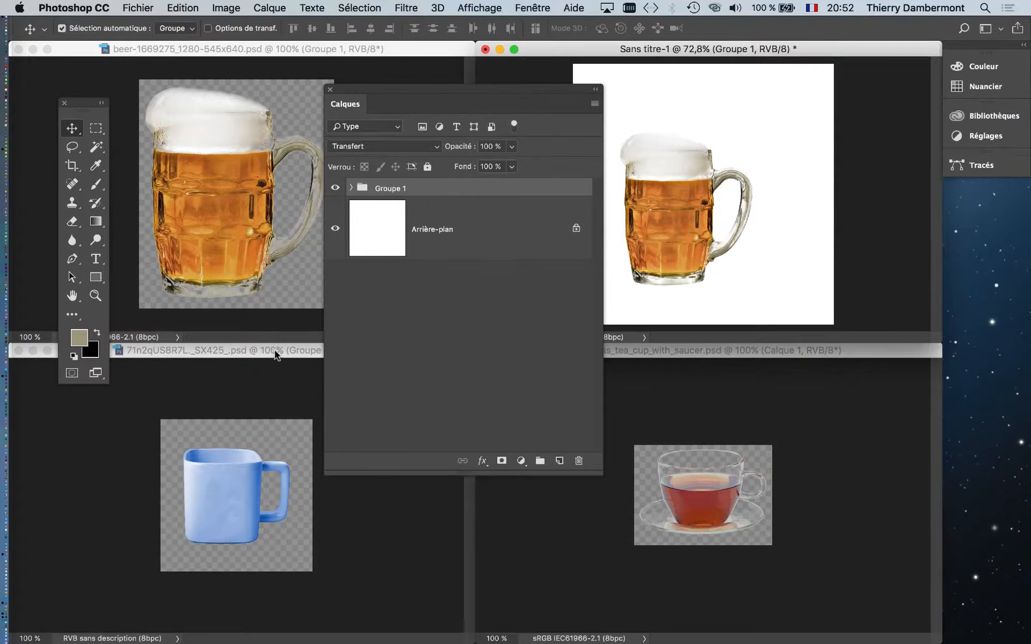
Copy the blue mug group and the tea cup layer into Sans titre-1, placing the blue mug beside the beer mug's base
{"action": "left_click", "coordinate": [276, 355]}
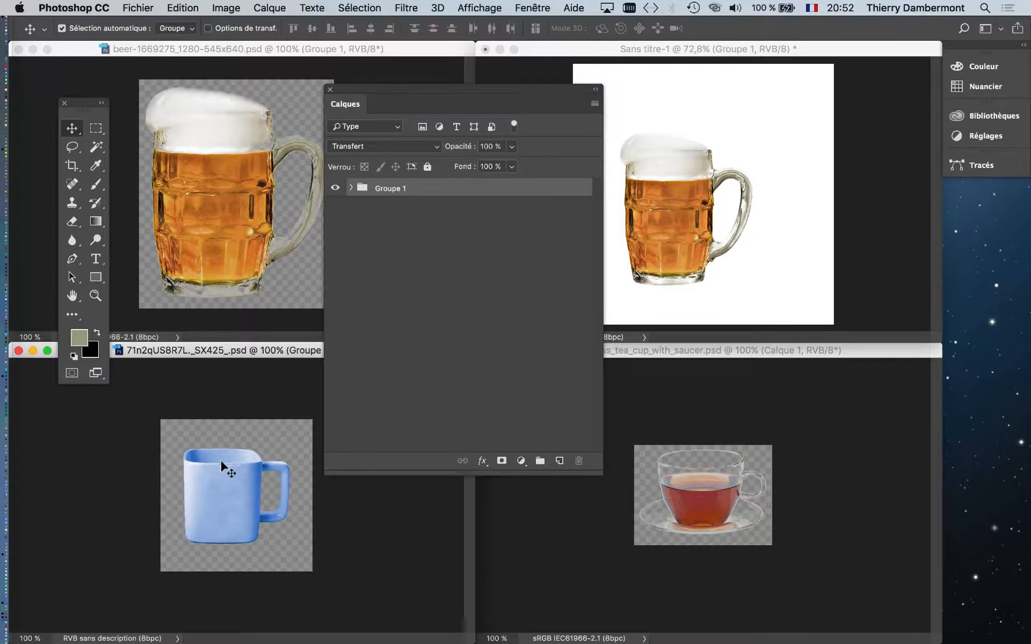
{"action": "left_click_drag", "start_coordinate": [221, 463], "coordinate": [430, 427]}
{"action": "left_click_drag", "start_coordinate": [780, 251], "coordinate": [776, 262]}
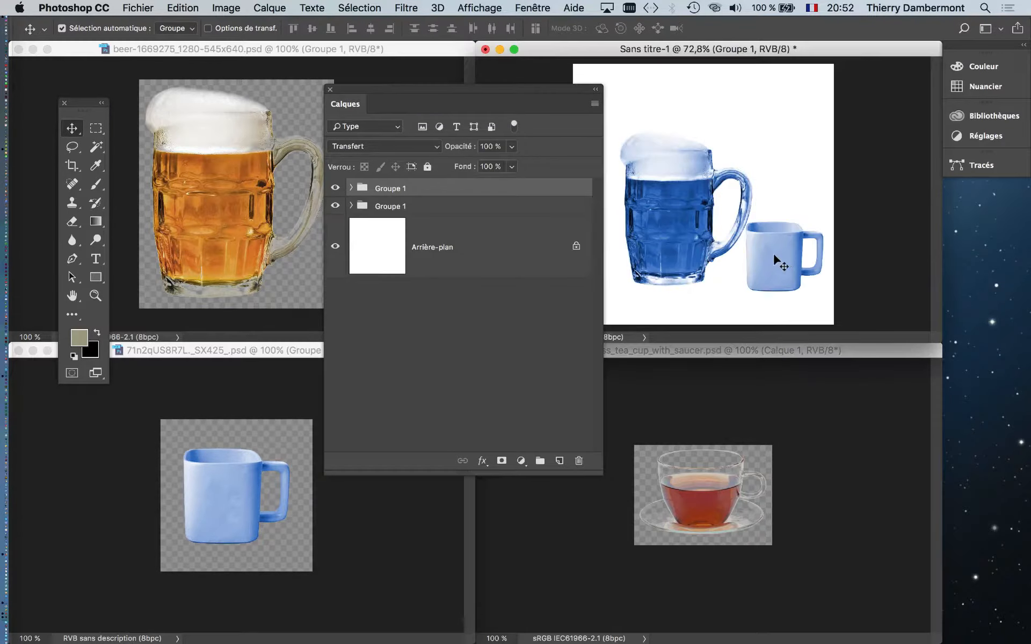
{"action": "left_click", "coordinate": [708, 450]}
{"action": "left_click_drag", "start_coordinate": [709, 489], "coordinate": [715, 233]}
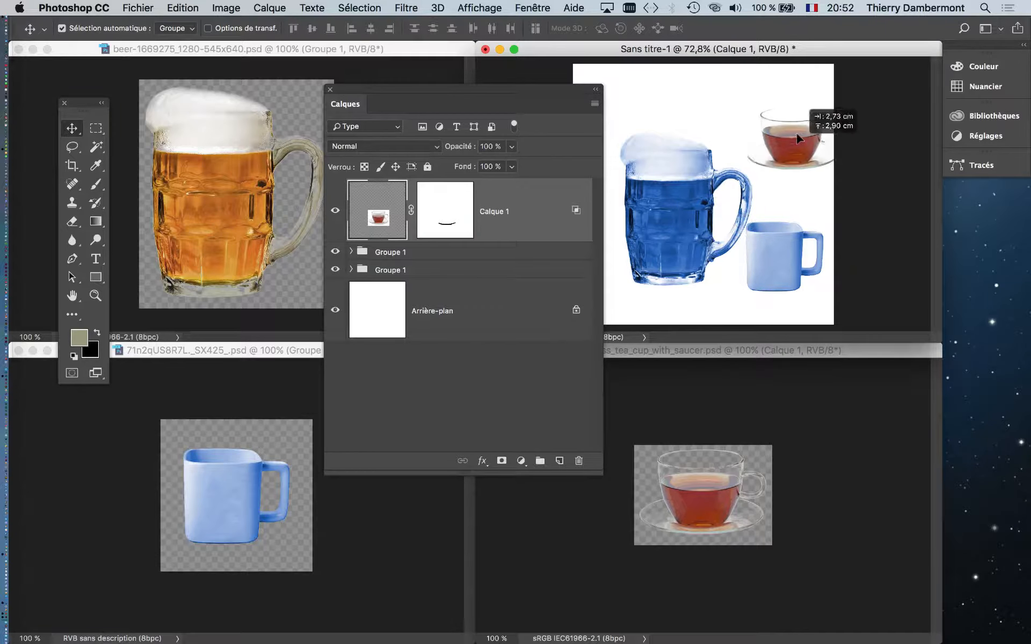
Place the tea cup near the canvas's upper edge, above the two mugs, and move the Layers panel clear of the Sans titre-1 image
{"action": "left_click_drag", "start_coordinate": [756, 117], "coordinate": [756, 117]}
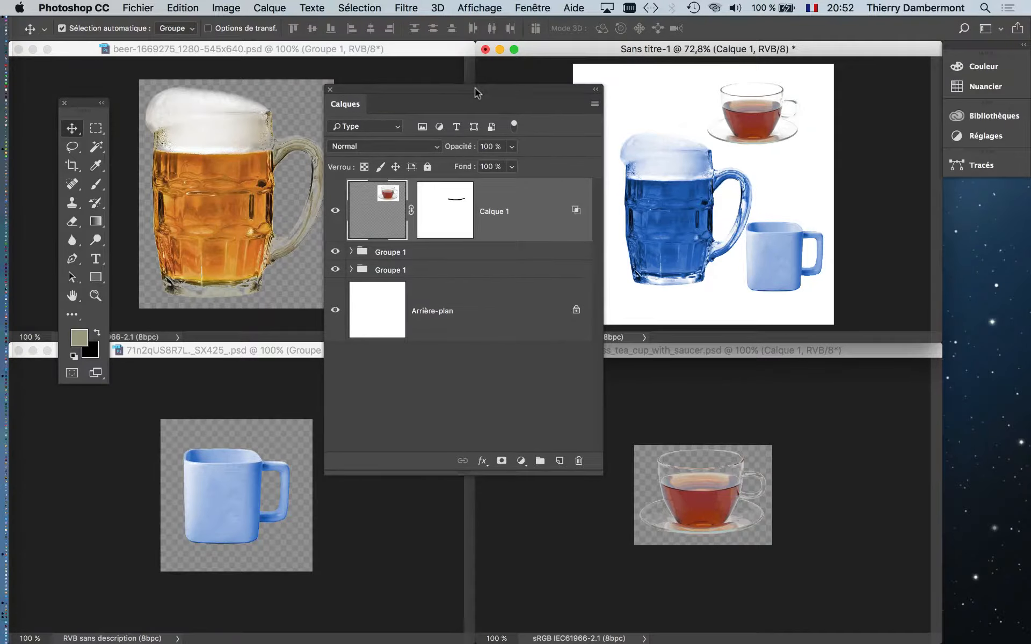
{"action": "left_click_drag", "start_coordinate": [475, 92], "coordinate": [461, 183]}
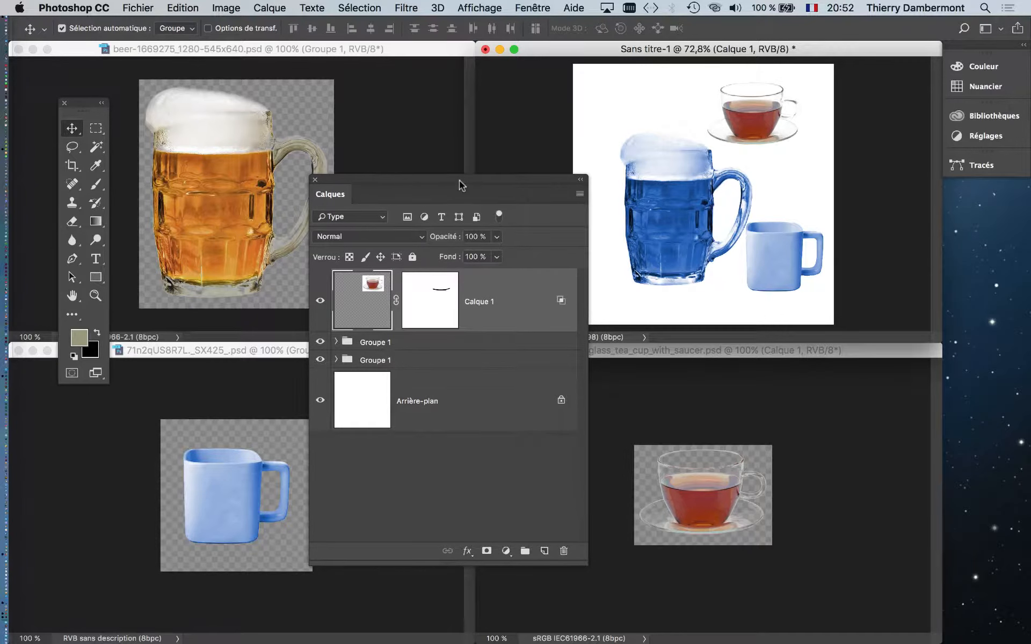
{"action": "left_click_drag", "start_coordinate": [469, 179], "coordinate": [983, 353]}
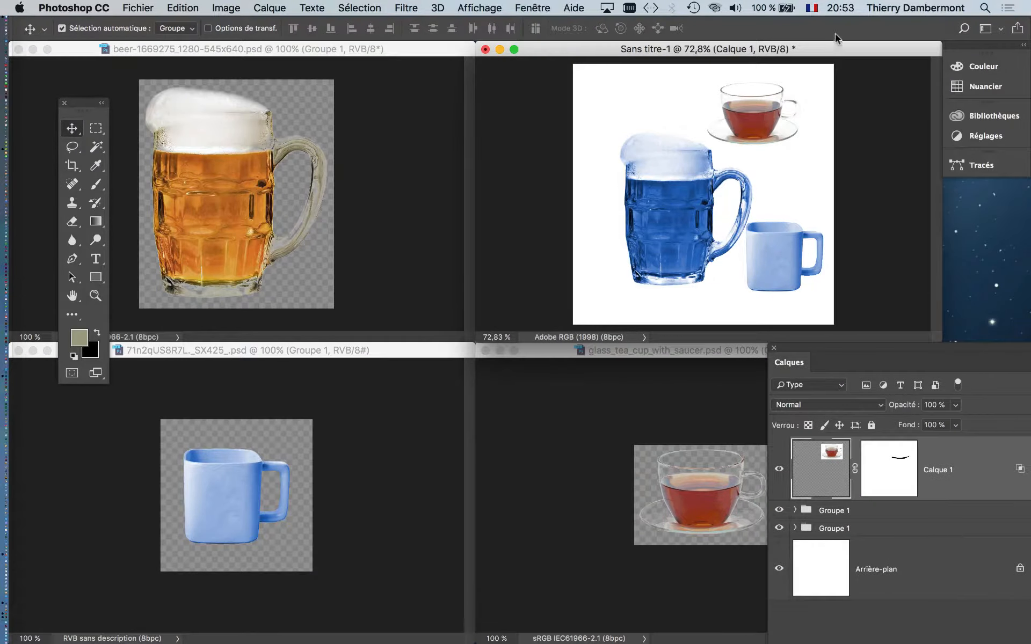
Show Sans titre-1 alone in full-screen mode, enlarged, with the Layers panel beside the artwork
{"action": "left_click_drag", "start_coordinate": [838, 49], "coordinate": [586, 150]}
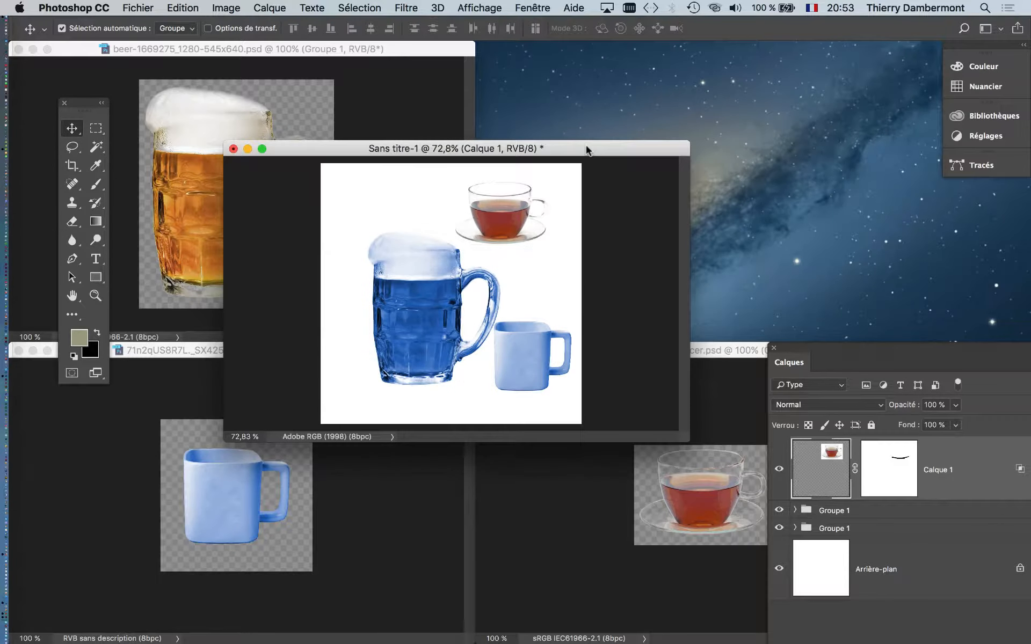
{"action": "key", "text": "f"}
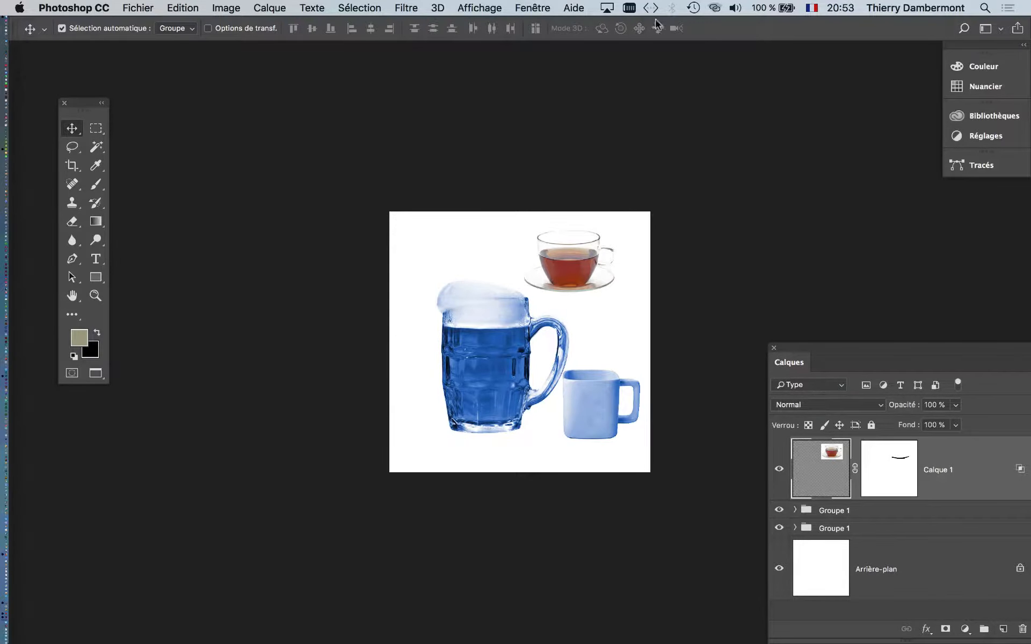
{"action": "scroll", "coordinate": [511, 385], "scroll_direction": "up", "scroll_amount": 8}
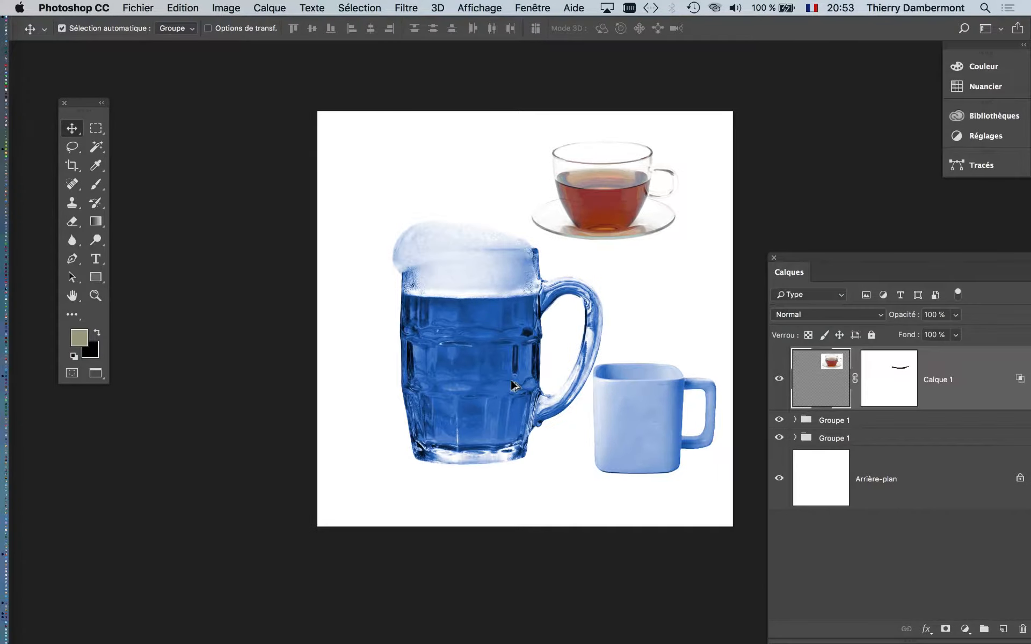
{"action": "left_click_drag", "start_coordinate": [418, 319], "coordinate": [268, 345]}
{"action": "left_click_drag", "start_coordinate": [789, 263], "coordinate": [700, 87]}
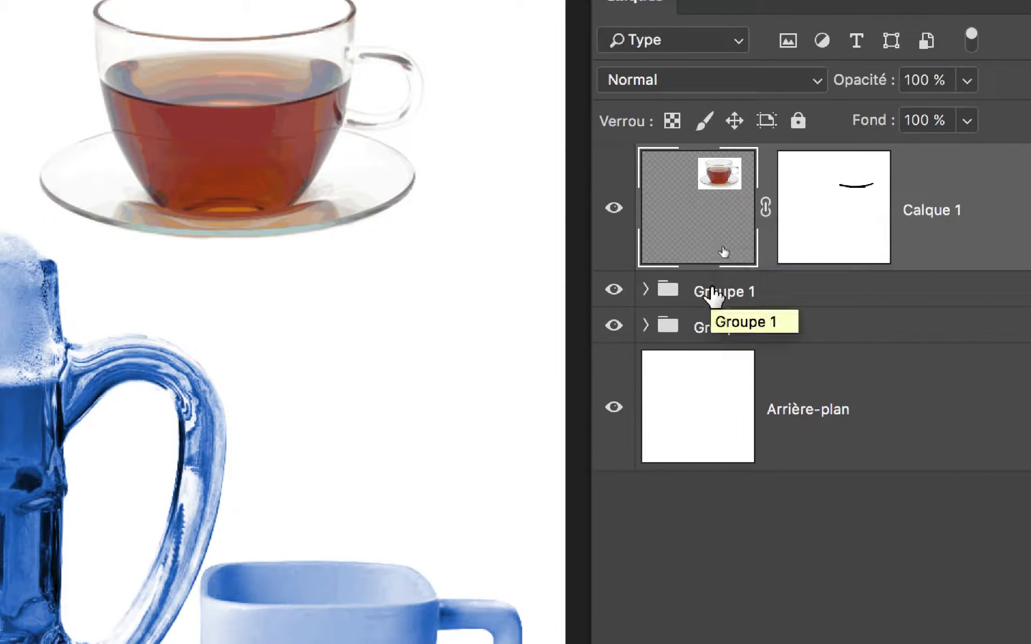
Expand the blue mug's group to examine its Teinte/Saturation adjustment layer and the Calque 0 smart object, and collapse it again
{"action": "left_click", "coordinate": [712, 292]}
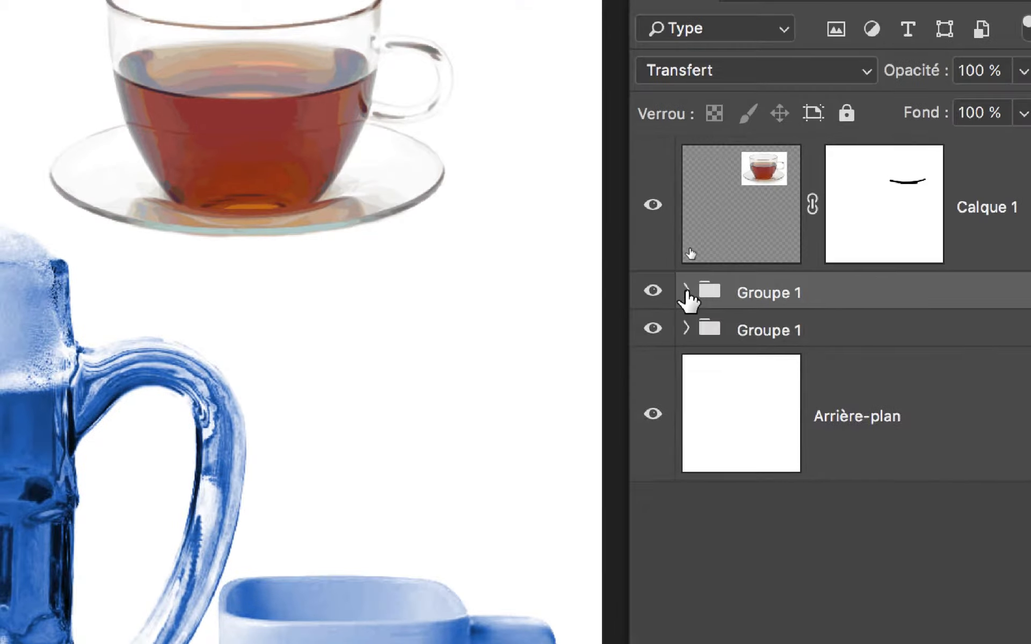
{"action": "left_click", "coordinate": [645, 290]}
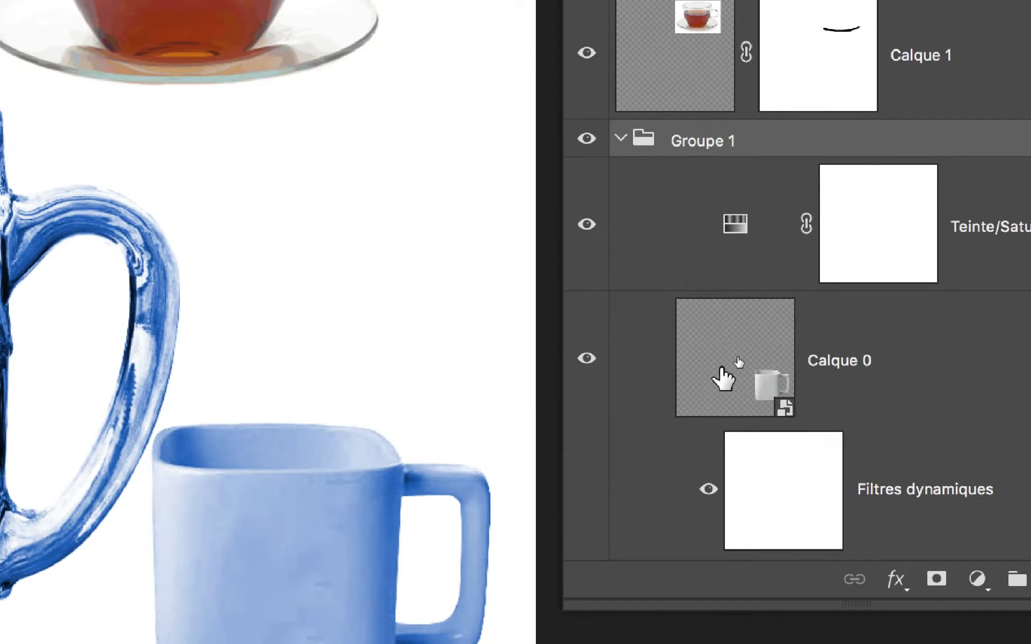
{"action": "left_click", "coordinate": [787, 526]}
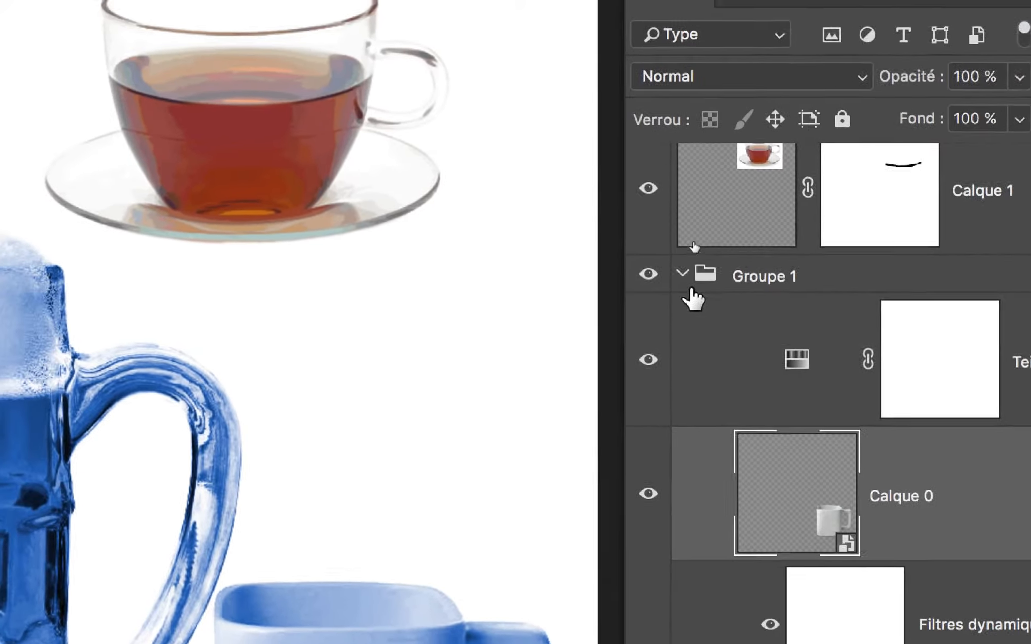
{"action": "left_click", "coordinate": [687, 305]}
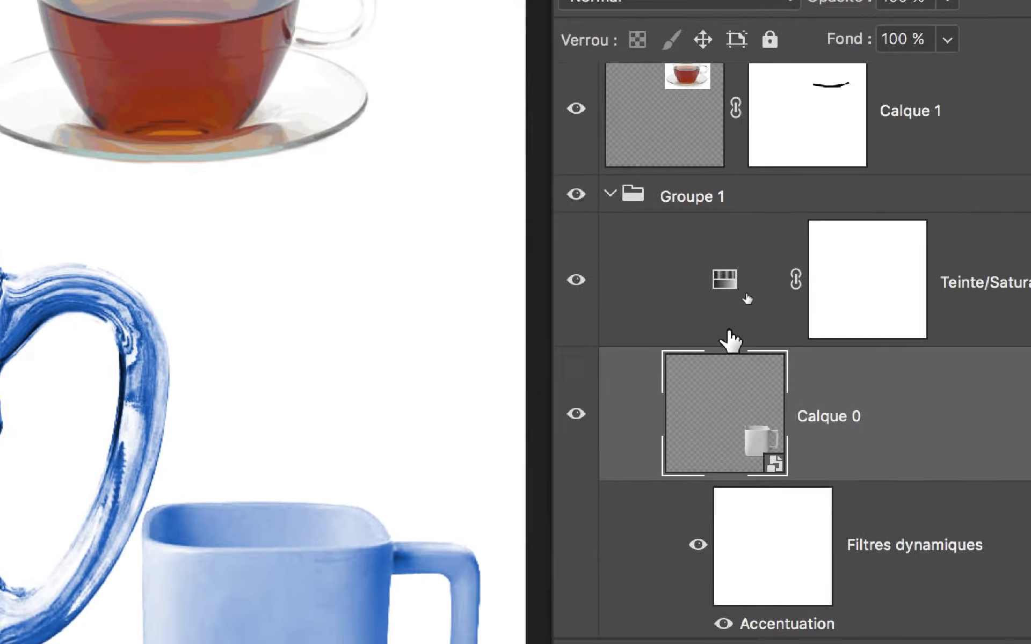
{"action": "left_click", "coordinate": [748, 298]}
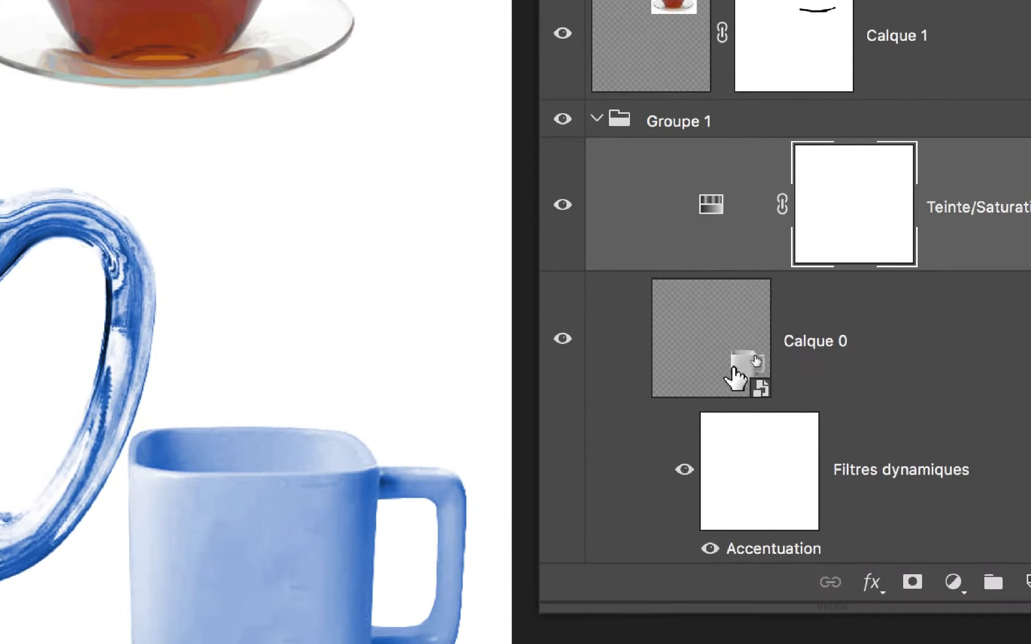
{"action": "left_click", "coordinate": [736, 378]}
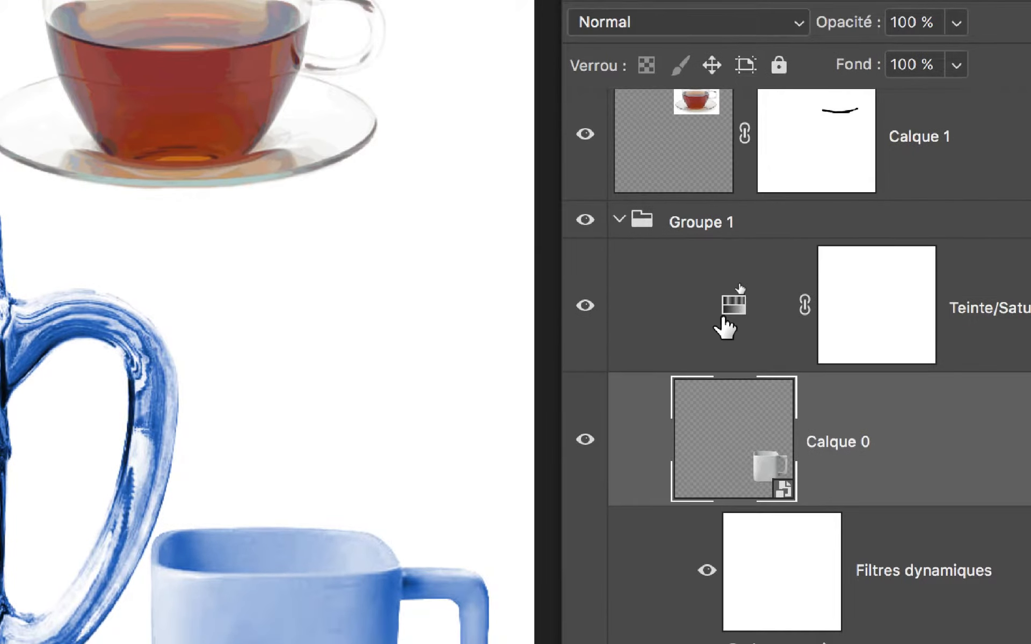
{"action": "left_click", "coordinate": [723, 238]}
{"action": "left_click", "coordinate": [729, 370]}
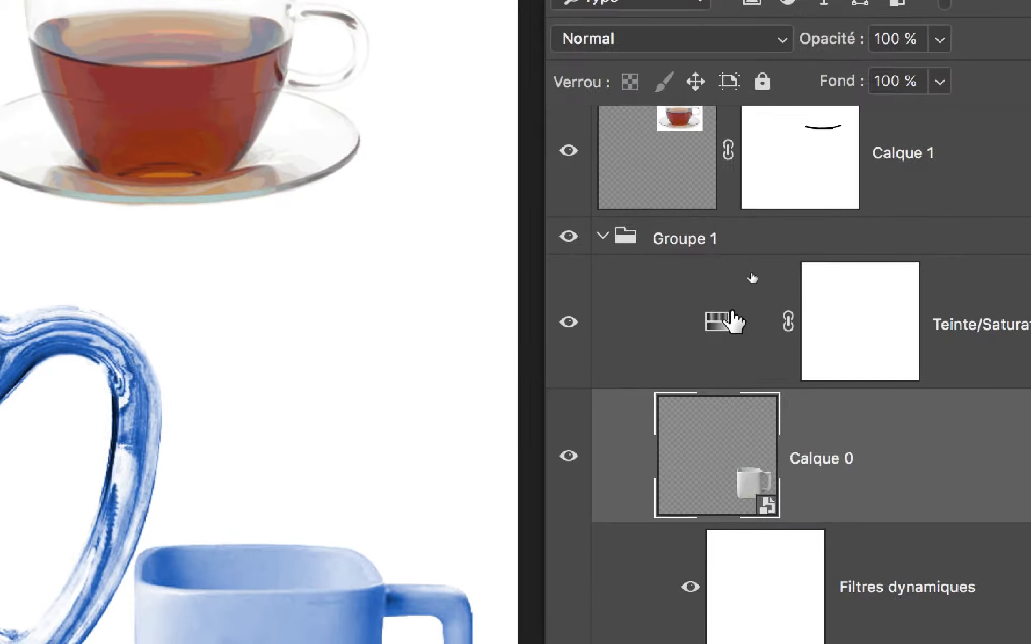
{"action": "left_click", "coordinate": [775, 215]}
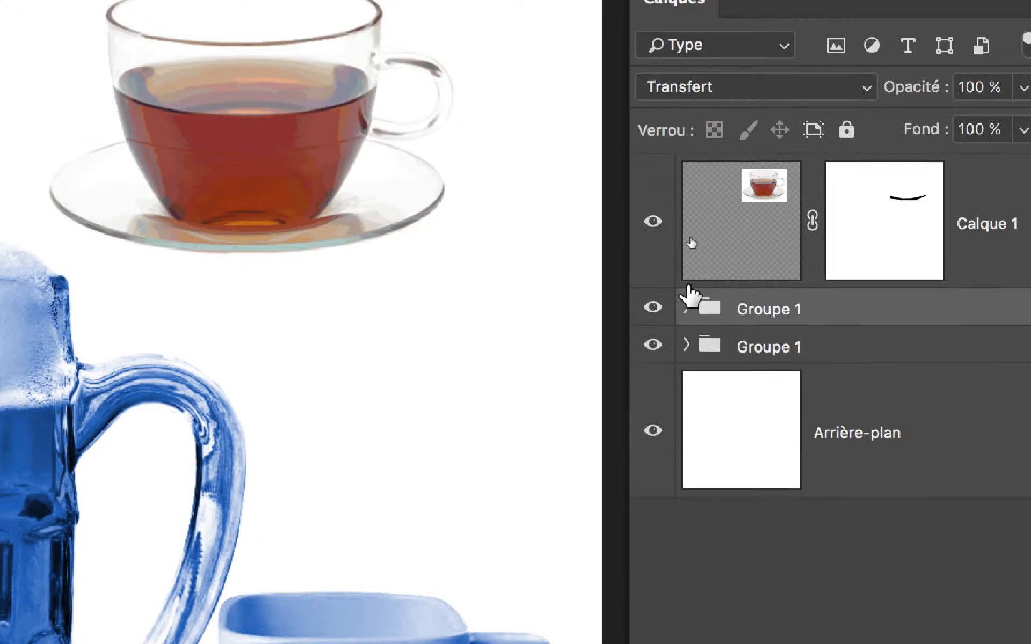
{"action": "left_click", "coordinate": [686, 309]}
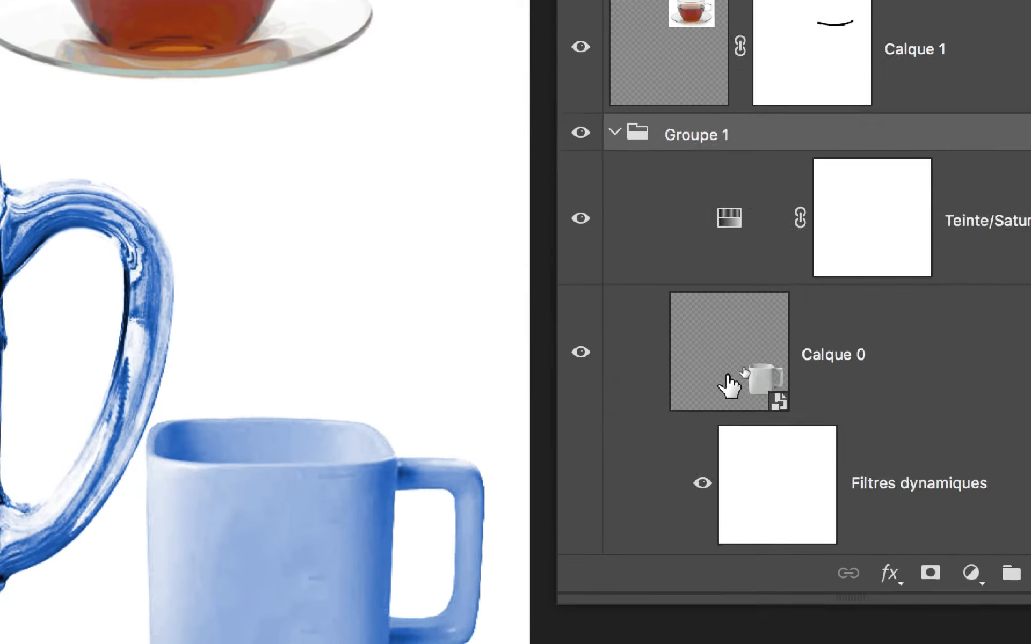
{"action": "left_click", "coordinate": [615, 133]}
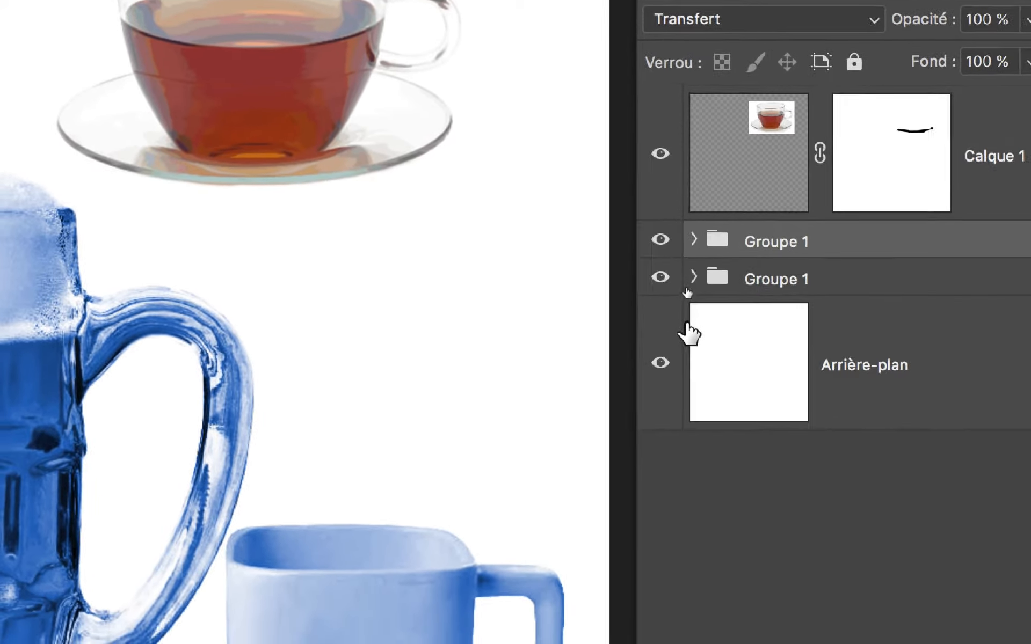
Hide the beer mug's group briefly to identify its contents, and show it again
{"action": "left_click", "coordinate": [679, 307]}
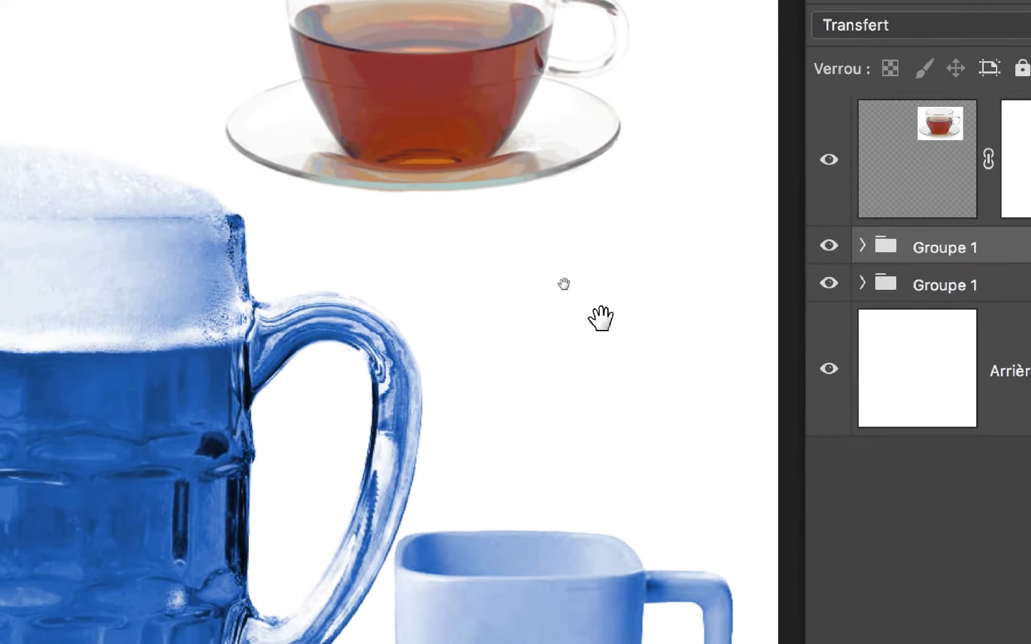
{"action": "left_click_drag", "start_coordinate": [455, 340], "coordinate": [614, 305]}
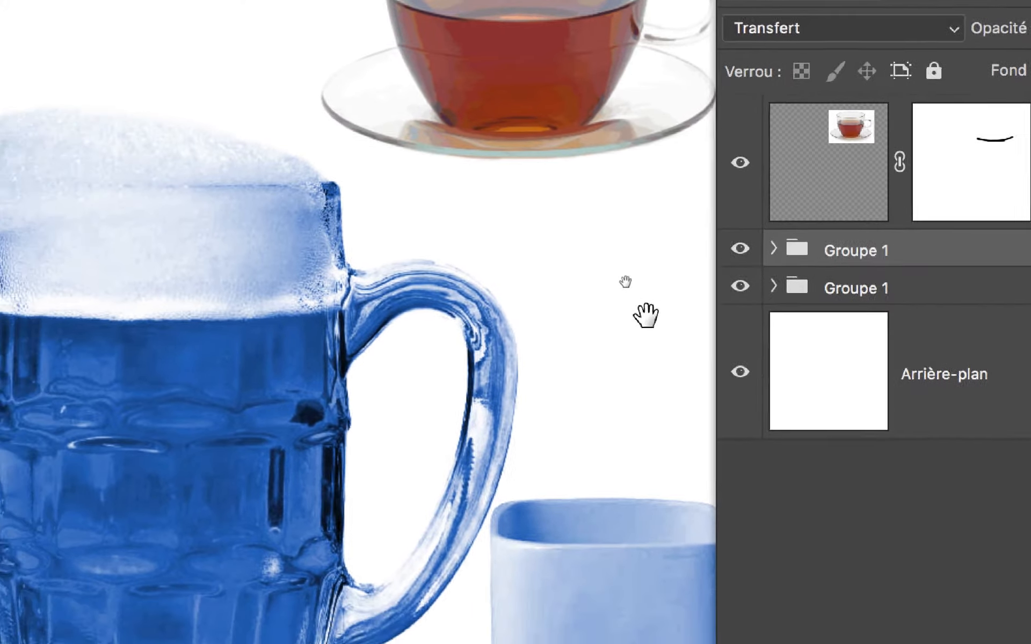
{"action": "left_click_drag", "start_coordinate": [482, 305], "coordinate": [223, 86]}
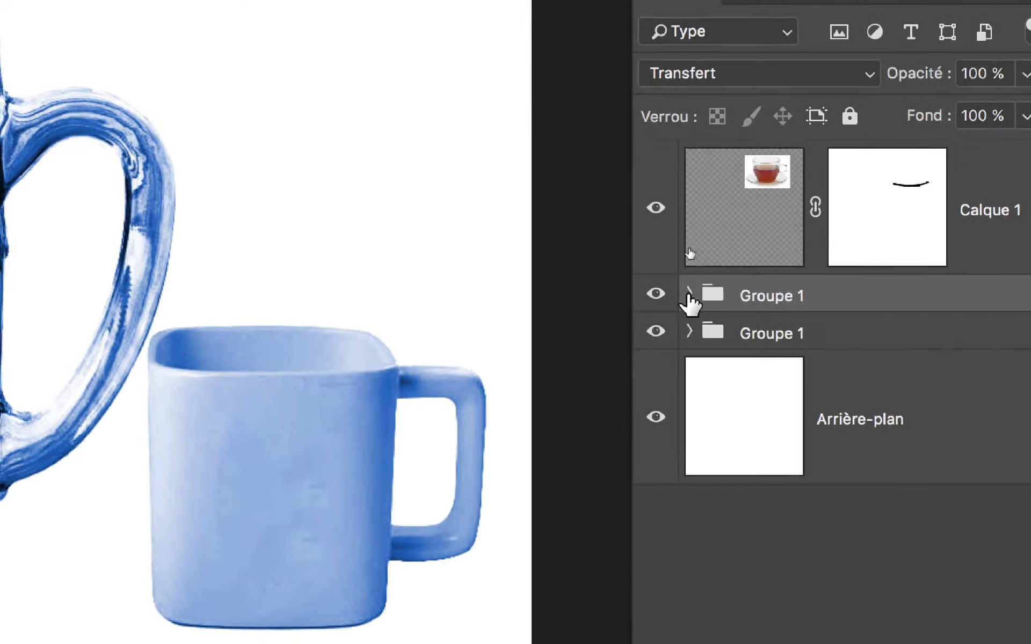
Change the blue mug group's blend mode to Normal to confine its Teinte/Saturation adjustment to the group
{"action": "left_click", "coordinate": [585, 232]}
{"action": "left_click", "coordinate": [669, 304]}
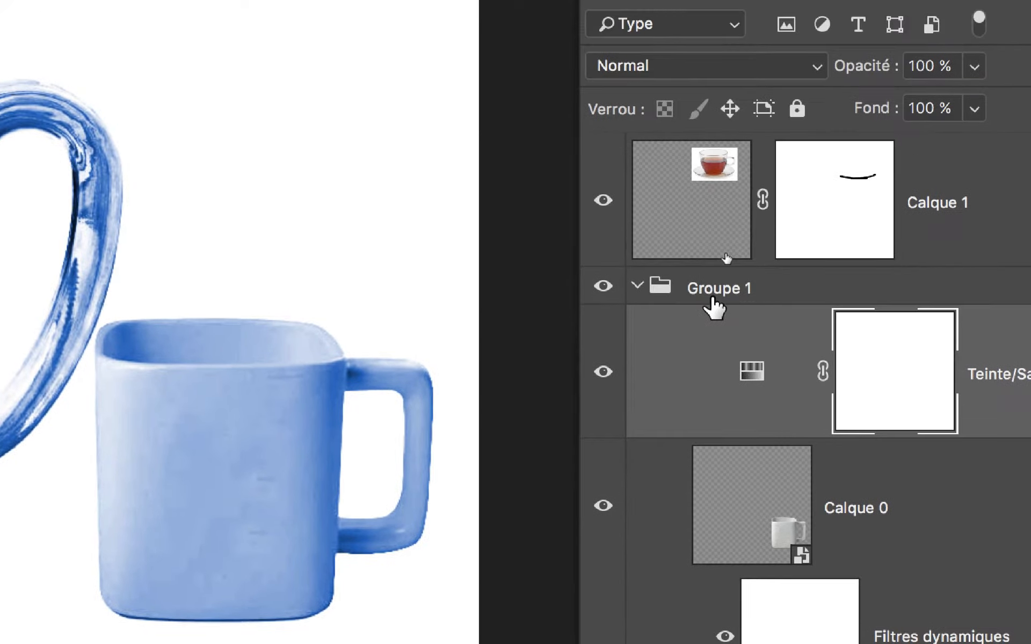
{"action": "left_click", "coordinate": [714, 300]}
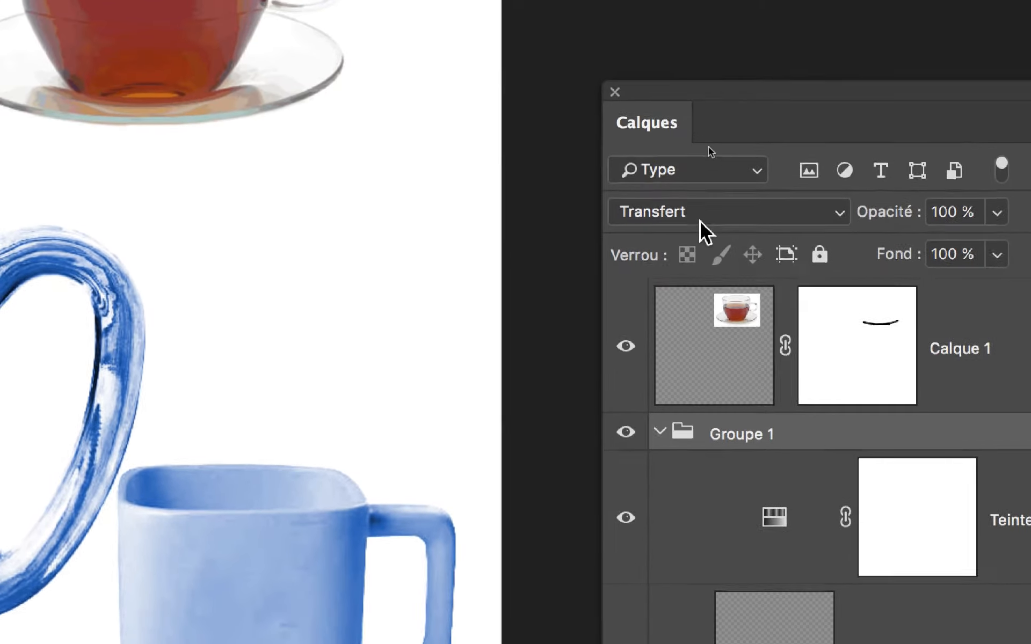
{"action": "left_click", "coordinate": [698, 78]}
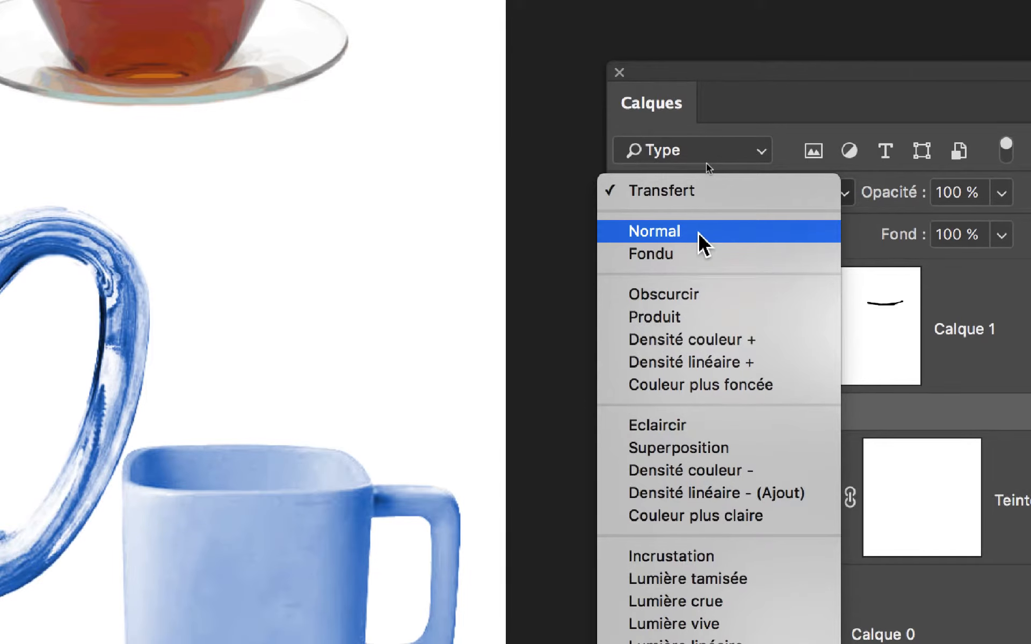
{"action": "left_click", "coordinate": [699, 234]}
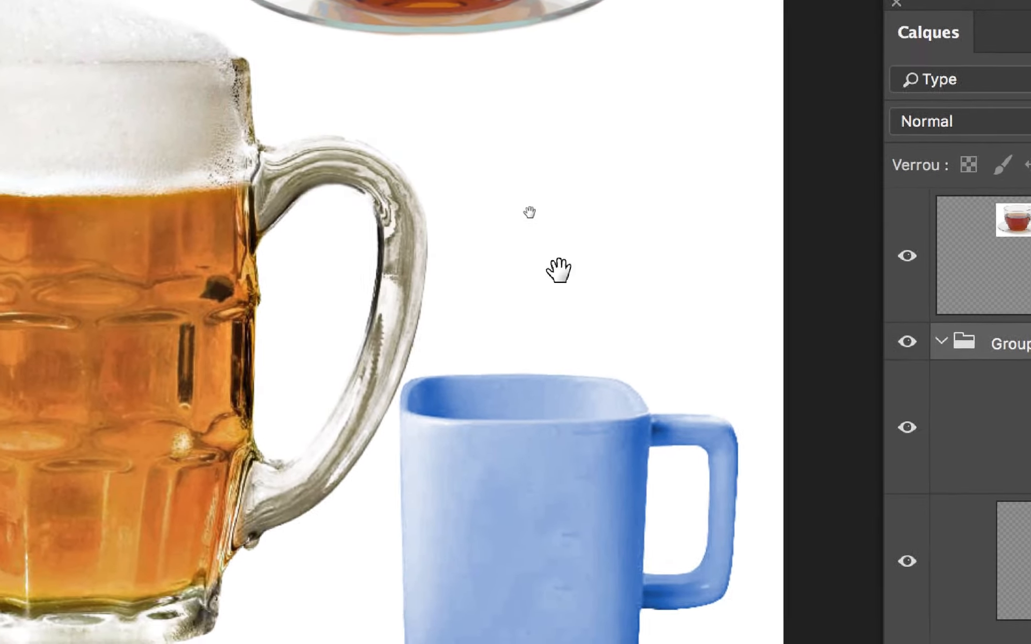
Try the blend mode Transfert on the blue mug's group again to compare the effect, and restore Normal
{"action": "left_click_drag", "start_coordinate": [558, 270], "coordinate": [820, 204]}
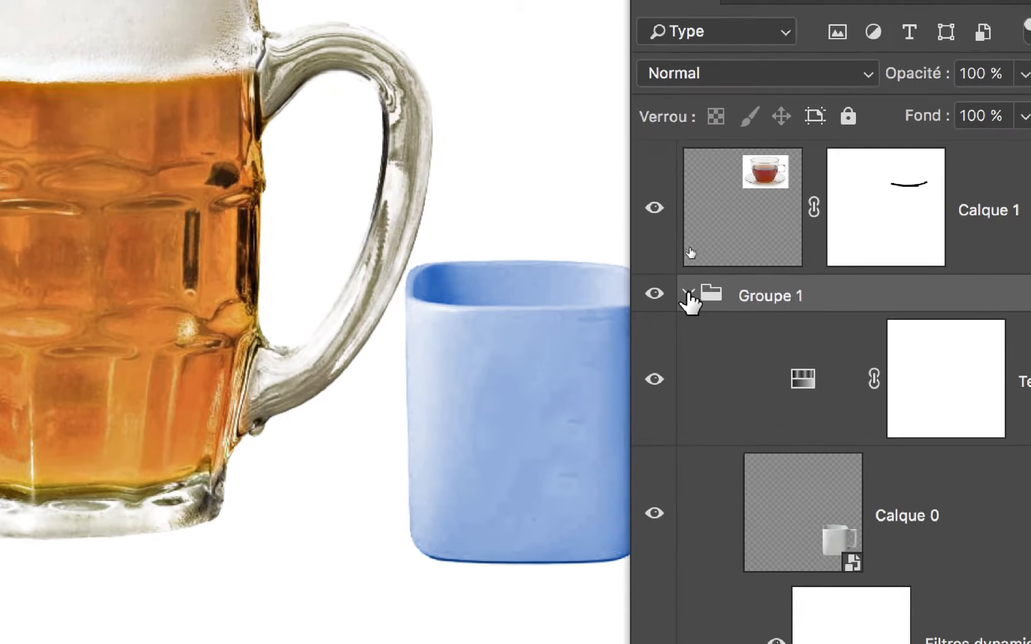
{"action": "left_click", "coordinate": [687, 296]}
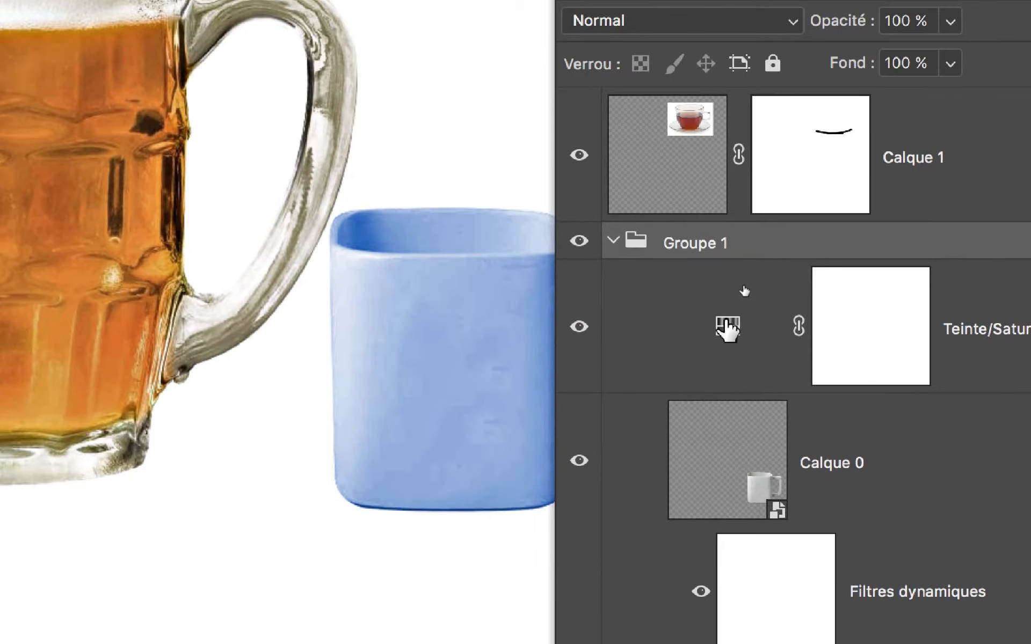
{"action": "left_click", "coordinate": [727, 330]}
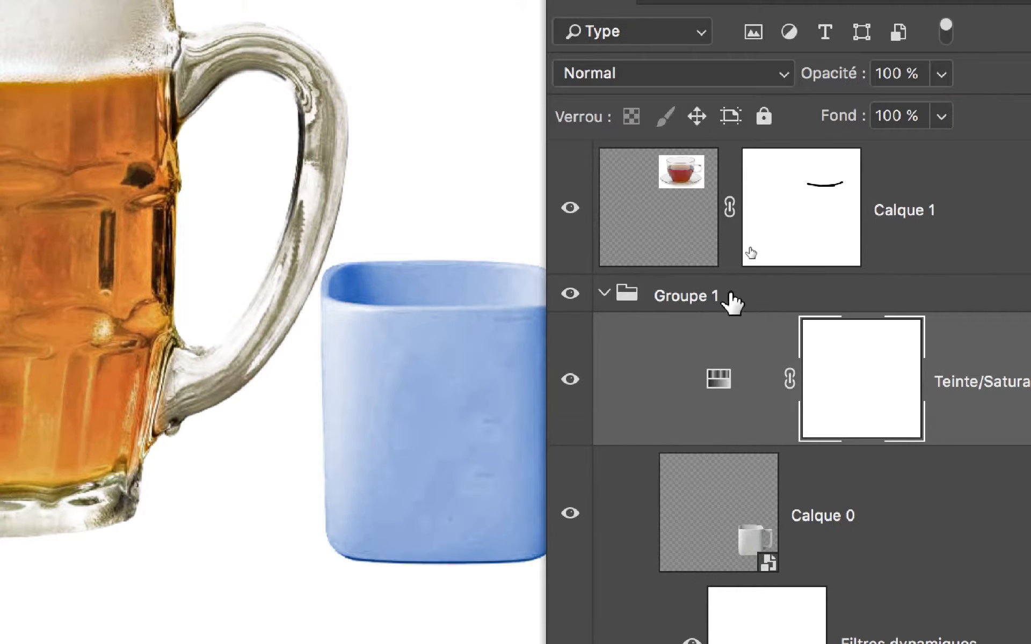
{"action": "left_click", "coordinate": [746, 243]}
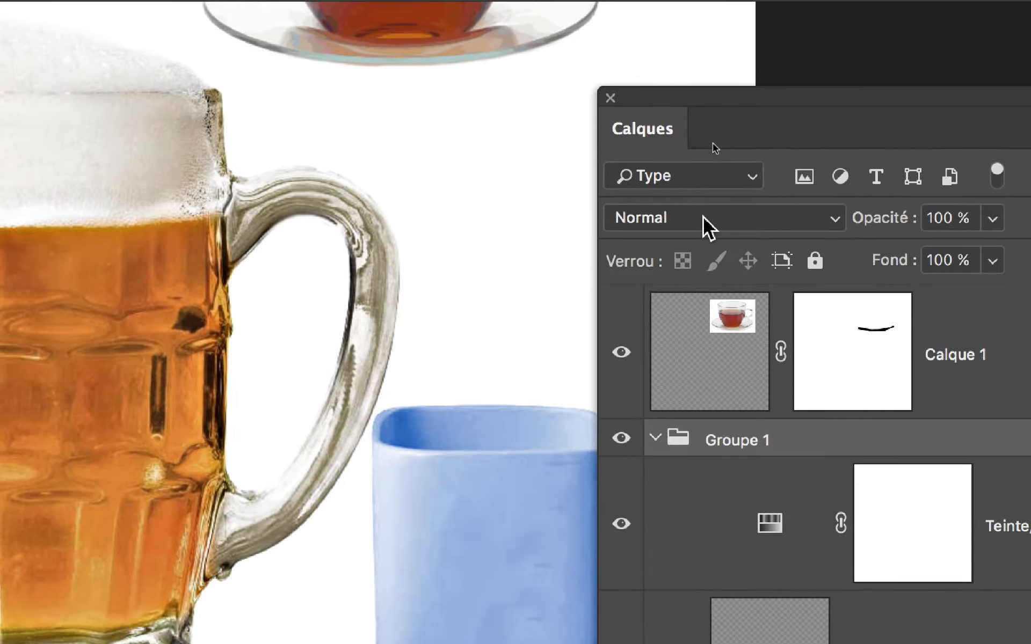
{"action": "left_click", "coordinate": [644, 76]}
{"action": "left_click", "coordinate": [702, 204]}
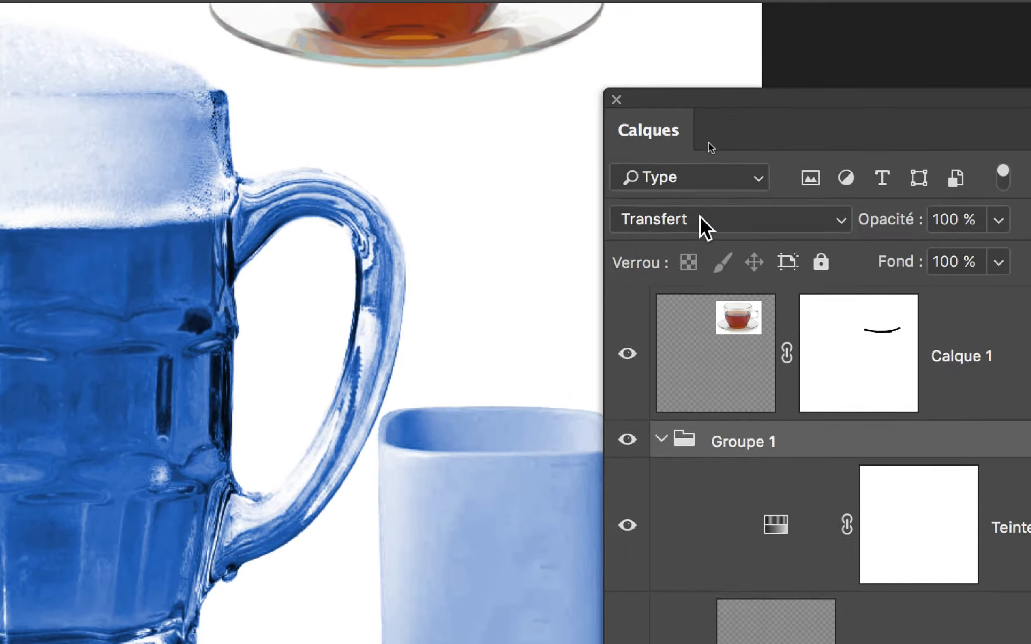
{"action": "left_click", "coordinate": [703, 245]}
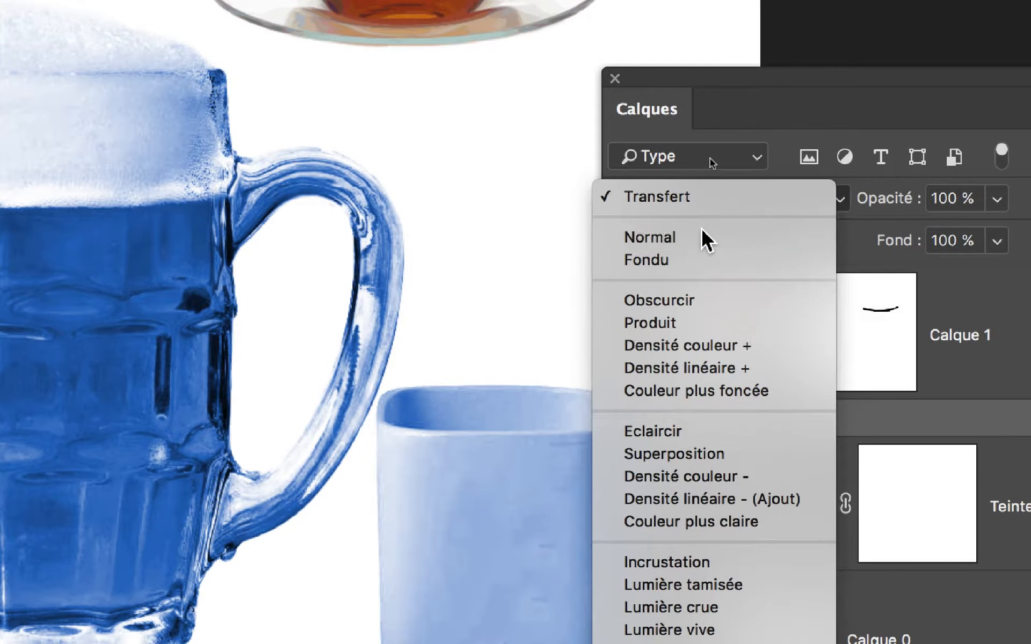
{"action": "left_click", "coordinate": [701, 239]}
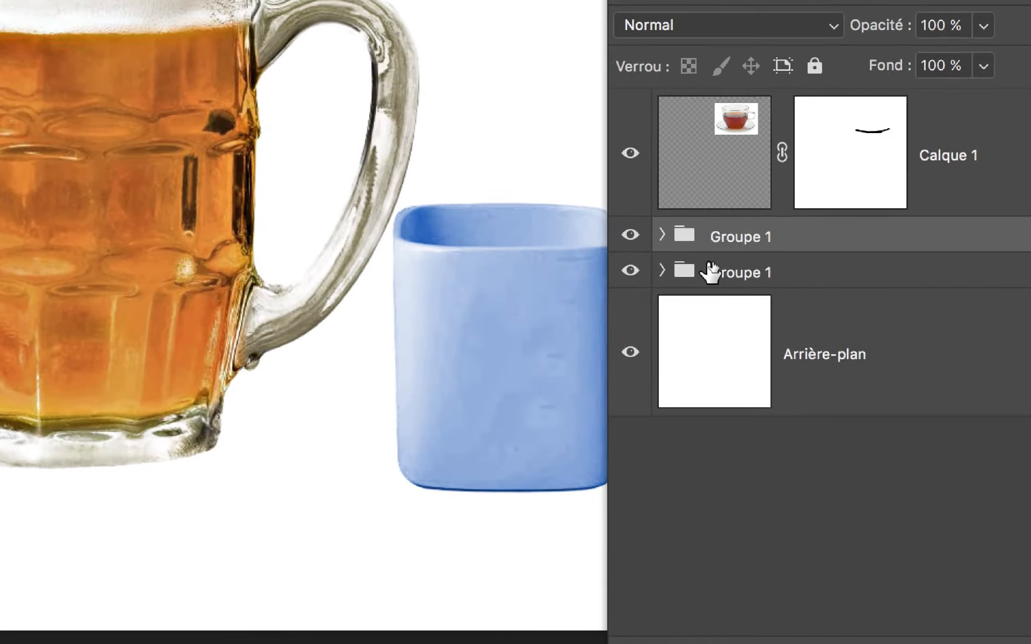
Set the beer mug group's blend mode to Normal
{"action": "left_click", "coordinate": [711, 268]}
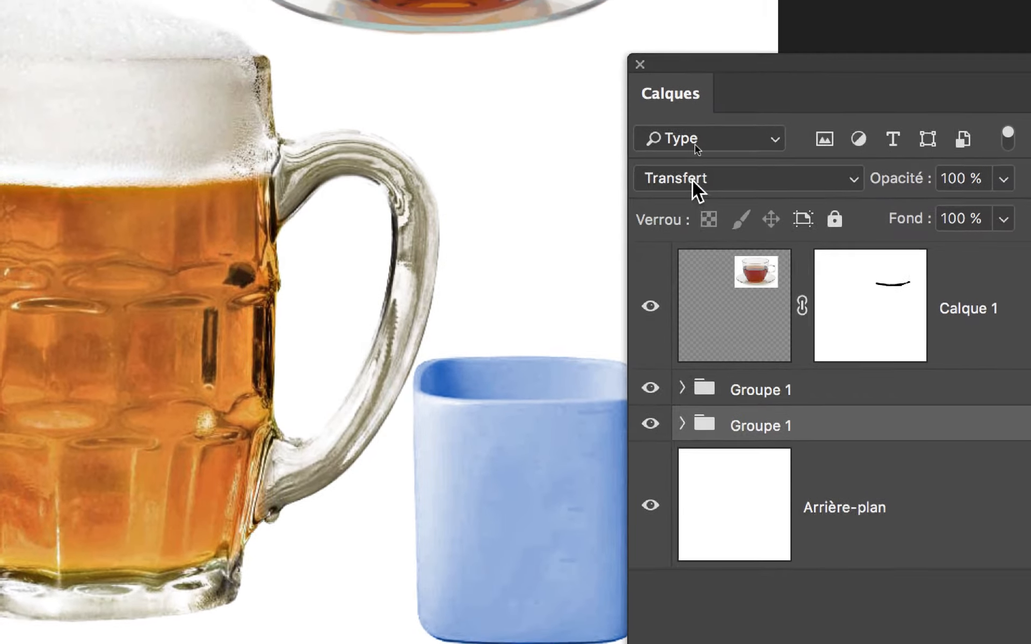
{"action": "left_click", "coordinate": [674, 23]}
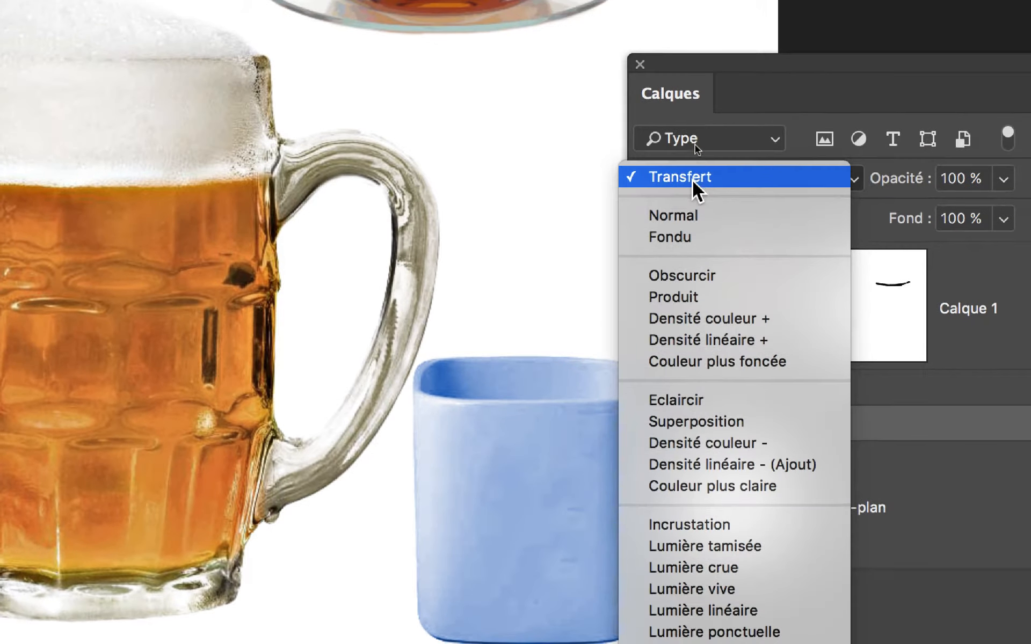
{"action": "left_click", "coordinate": [692, 215]}
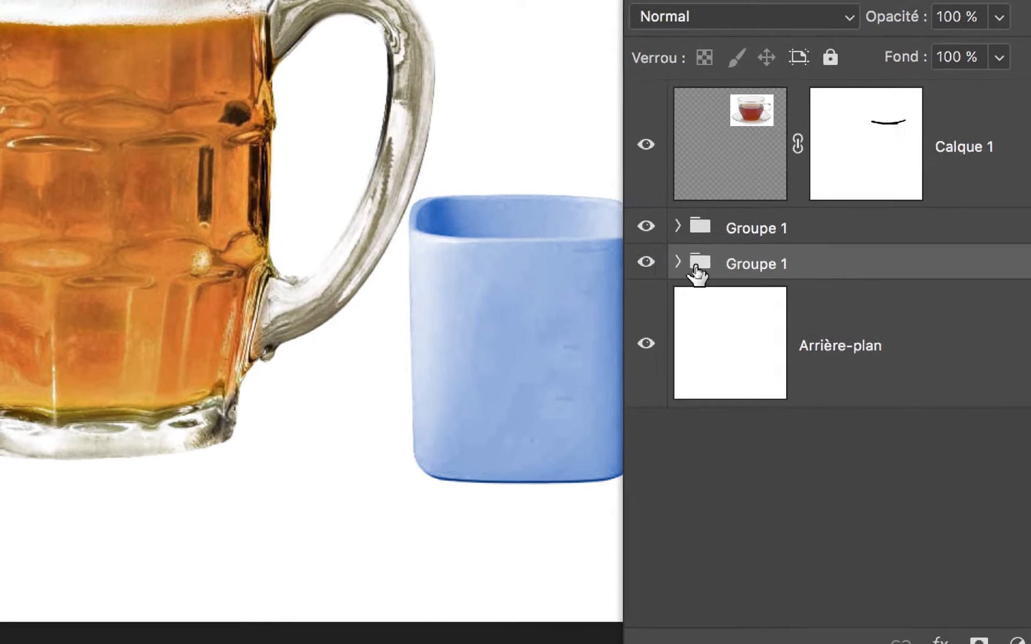
Expand the beer mug's group and select its Teinte/Saturation adjustment layer to examine the group's structure
{"action": "left_click", "coordinate": [679, 264]}
{"action": "left_click", "coordinate": [679, 263]}
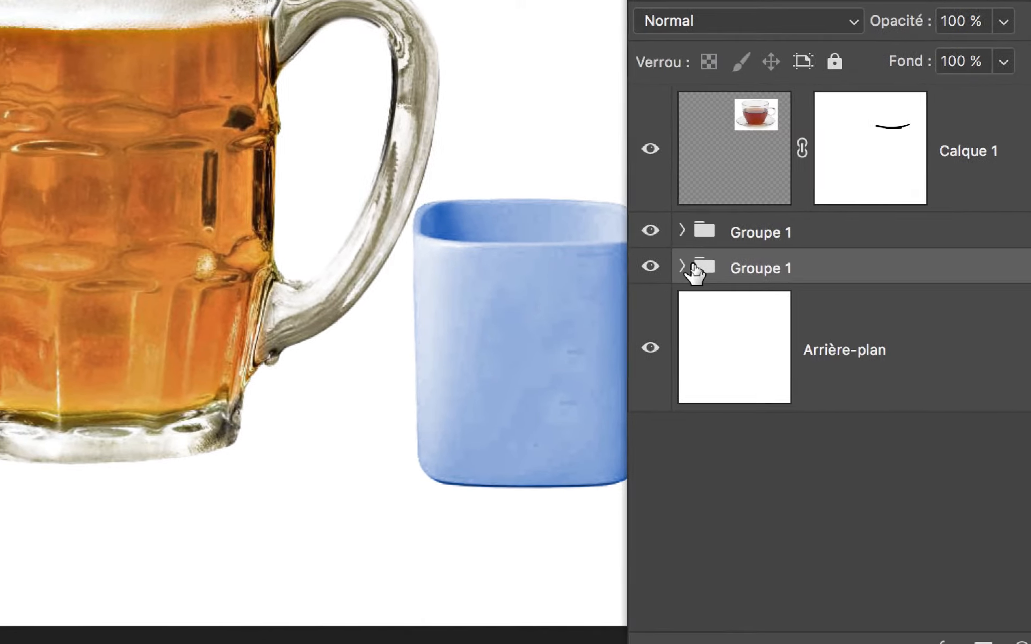
{"action": "left_click", "coordinate": [688, 267]}
{"action": "left_click", "coordinate": [794, 352]}
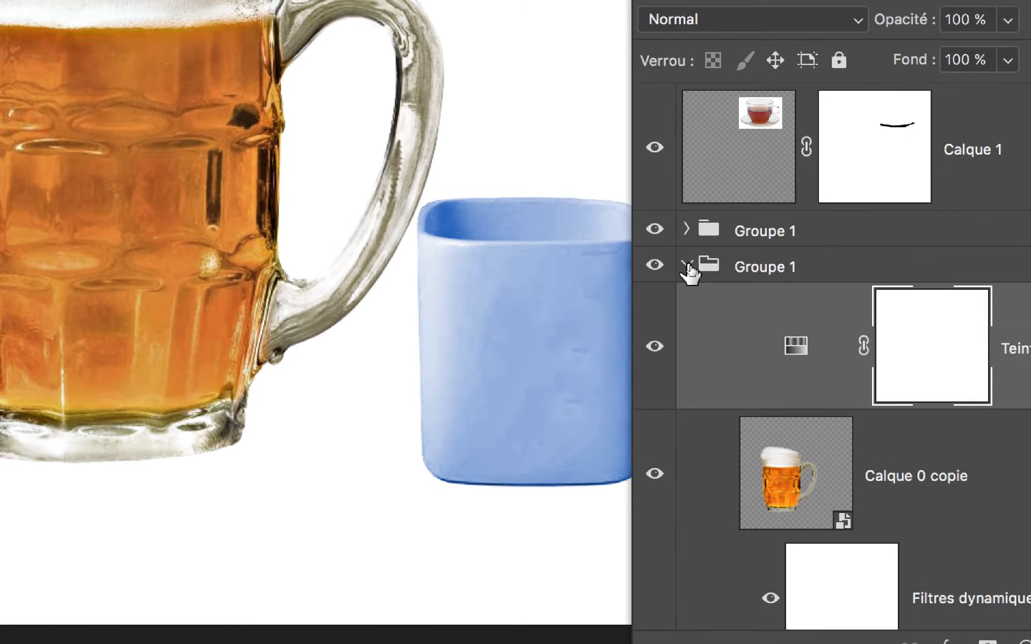
Collapse the beer mug's group and place the tea cup layer Calque 1 in a new group from layers, keeping the default settings
{"action": "left_click", "coordinate": [687, 265]}
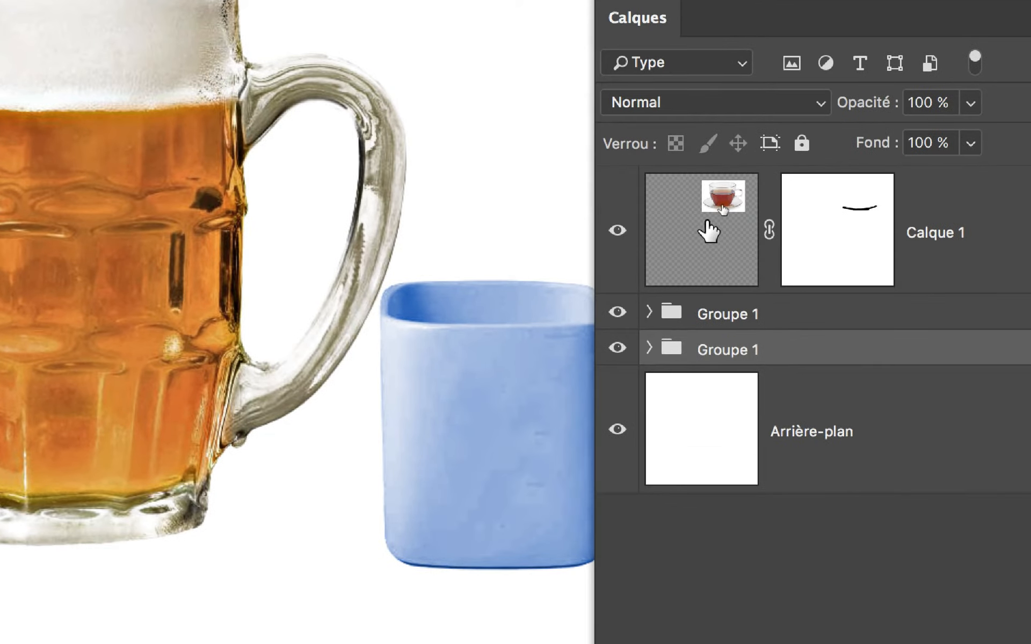
{"action": "left_click", "coordinate": [779, 299]}
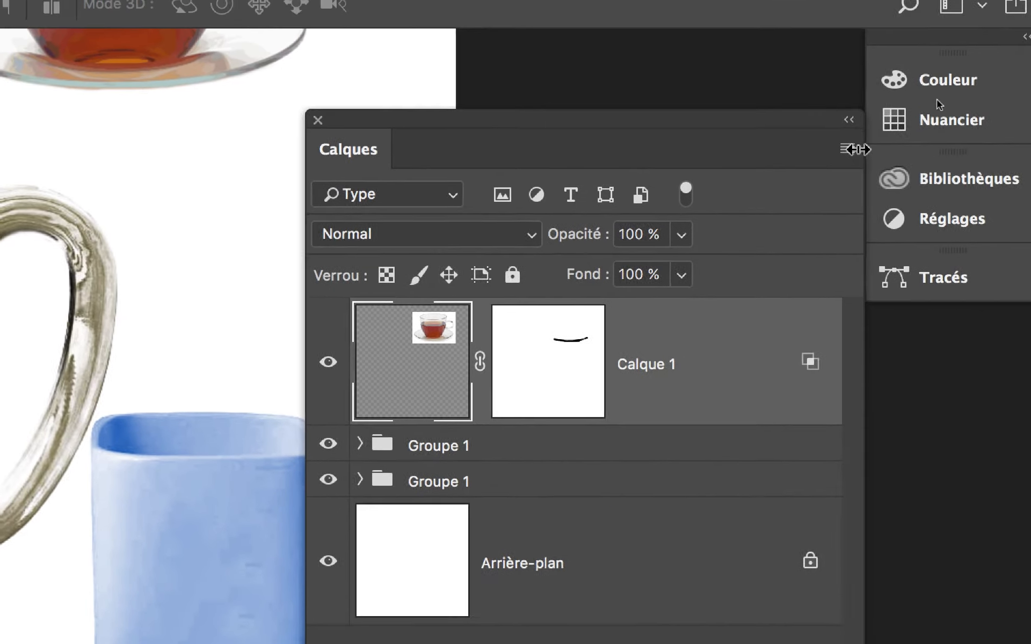
{"action": "left_click", "coordinate": [848, 148]}
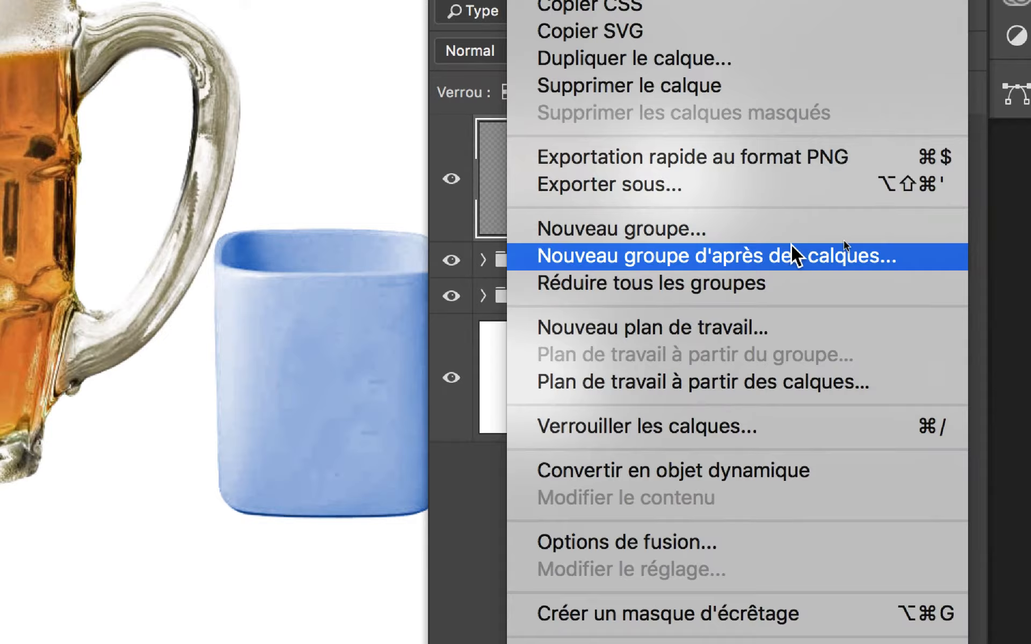
{"action": "left_click", "coordinate": [679, 441]}
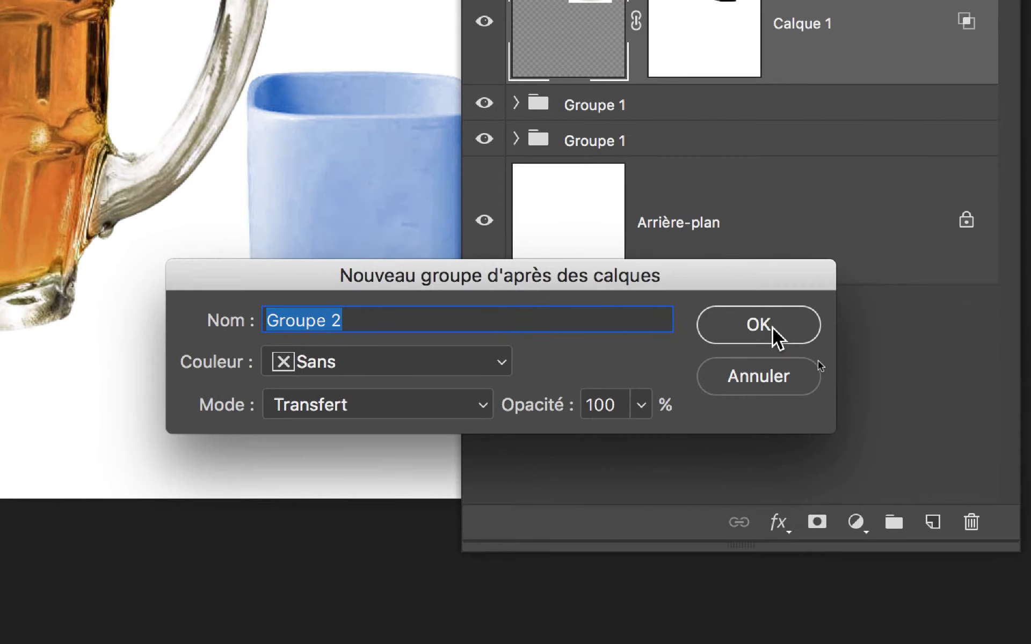
{"action": "left_click", "coordinate": [750, 485]}
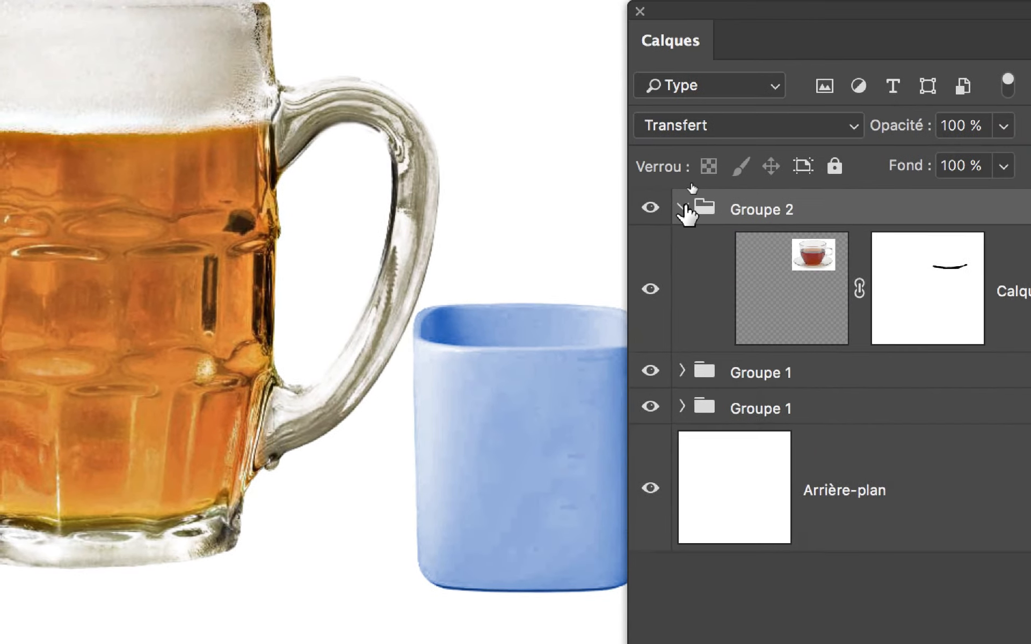
Collapse the tea cup's group and rename the three groups tea for the tea cup, tasse for the blue mug and biere for the beer mug
{"action": "left_click", "coordinate": [672, 195]}
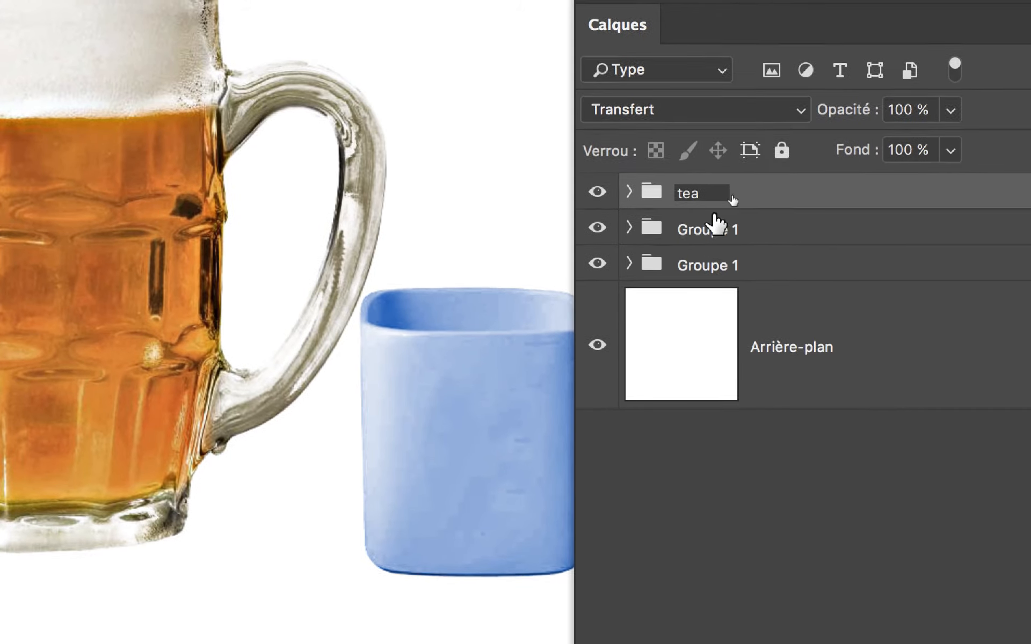
{"action": "key", "text": "Return"}
{"action": "left_click", "coordinate": [717, 246]}
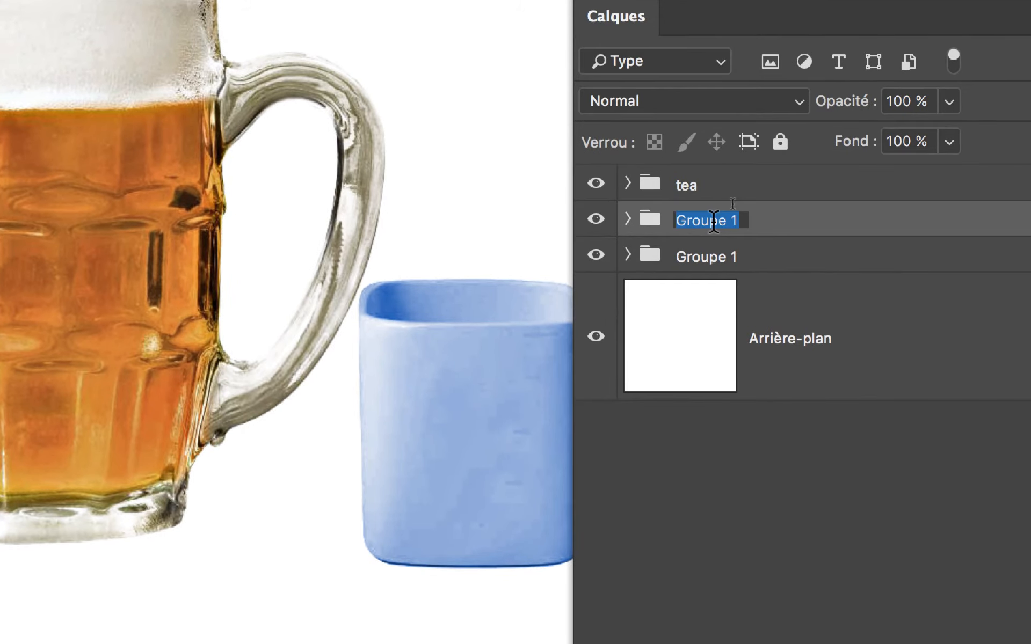
{"action": "type", "text": "tasse"}
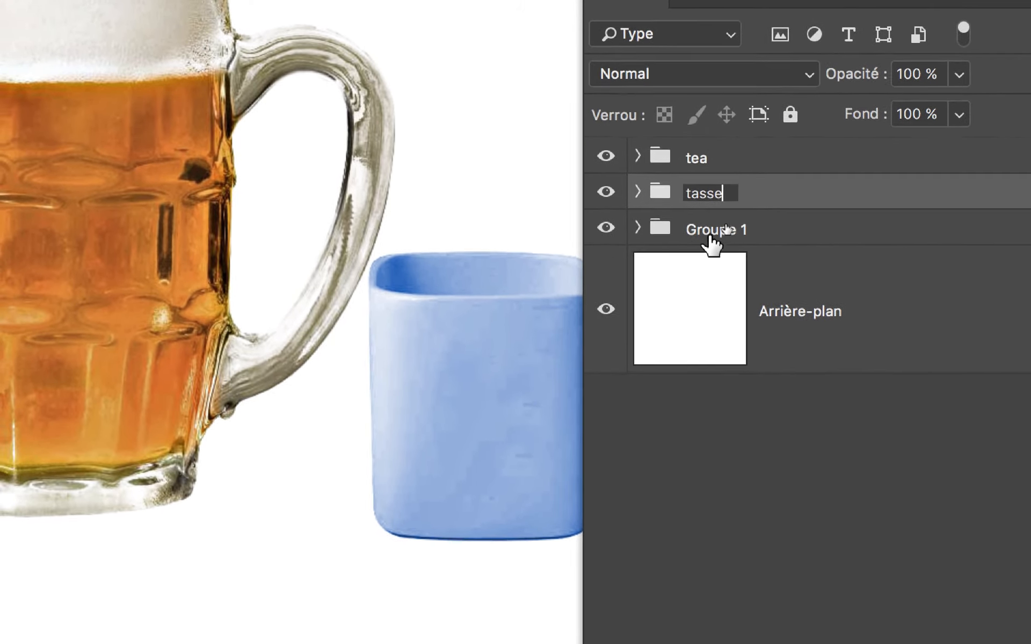
{"action": "left_click", "coordinate": [697, 258]}
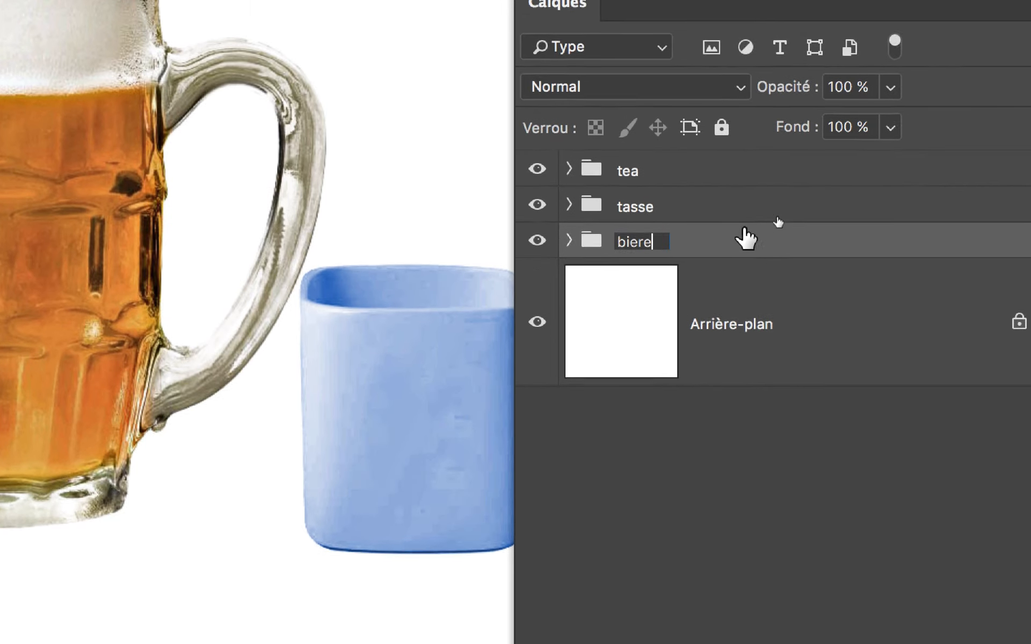
{"action": "left_click", "coordinate": [813, 230]}
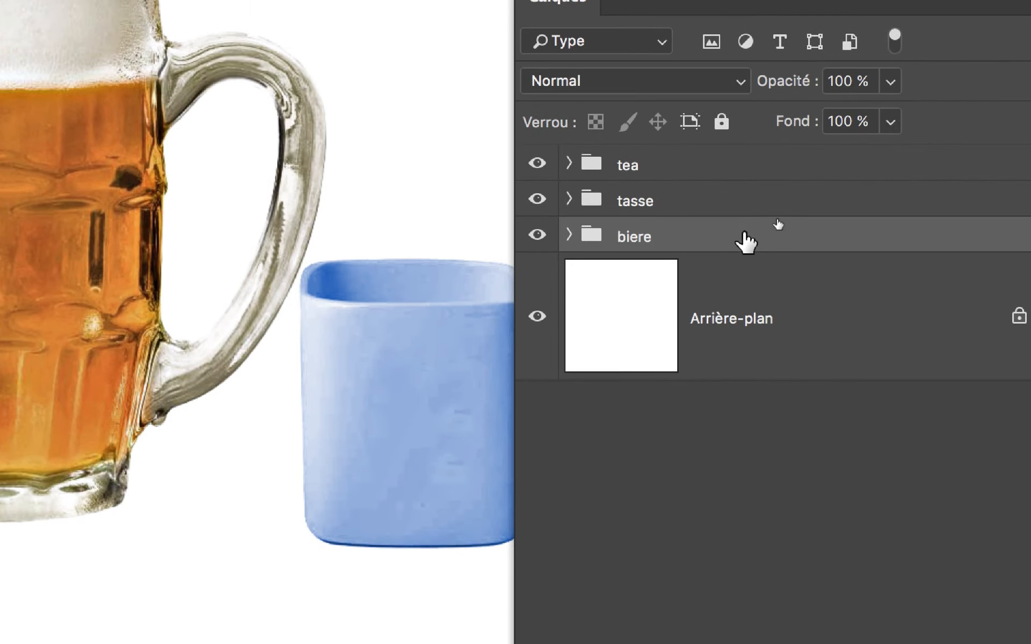